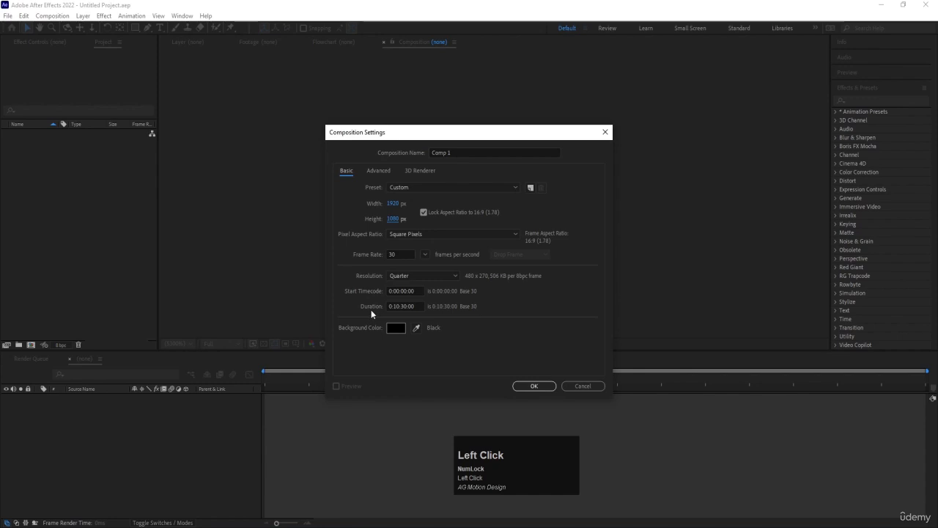
# Step: Create the composition Comp 1 with a duration of 0:00:30:00 and a white background color
pyautogui.click(395, 306)
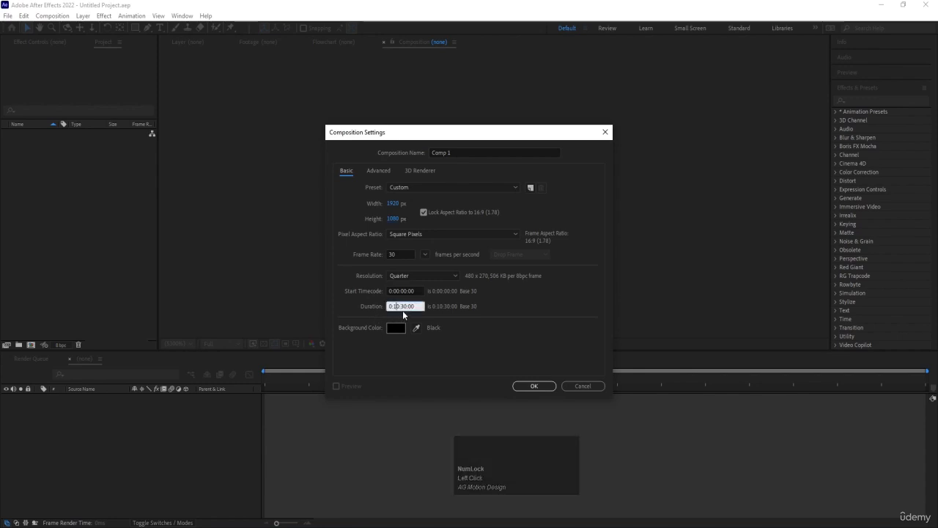
pyautogui.write('0')
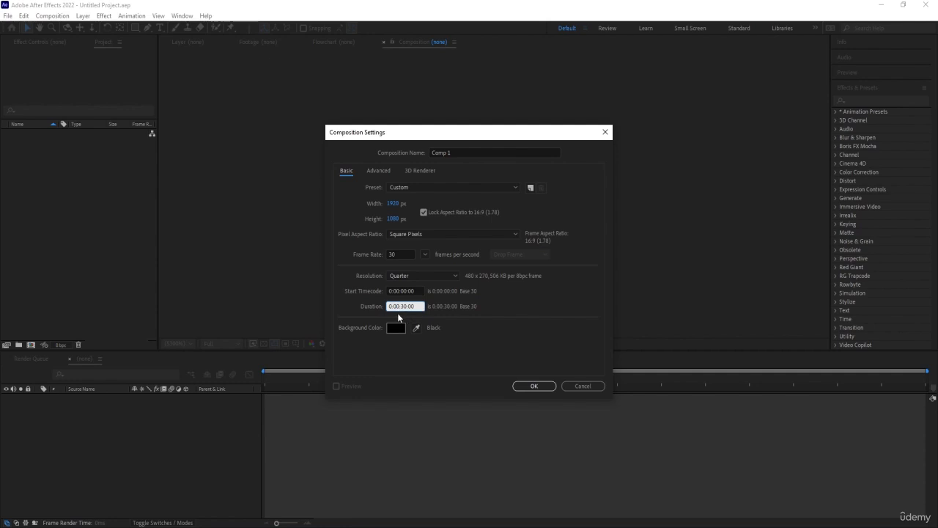
pyautogui.click(396, 327)
pyautogui.click(101, 178)
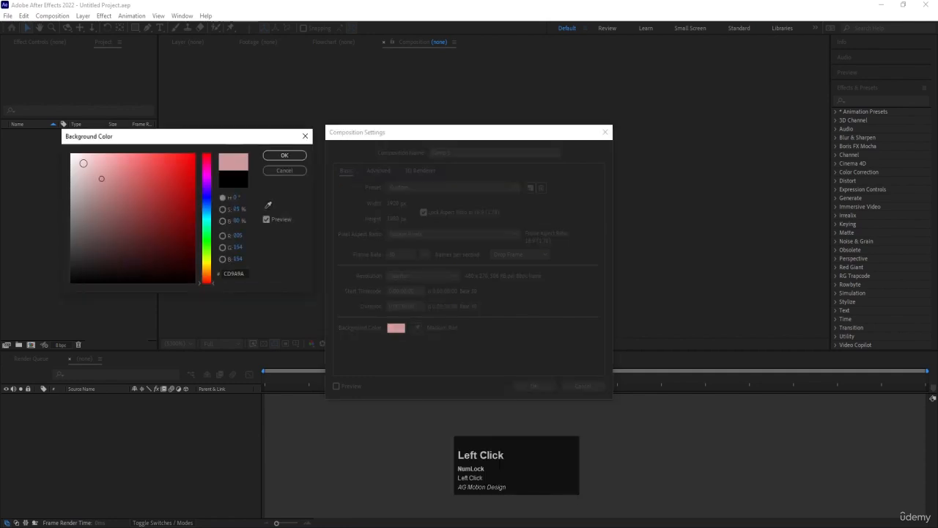
pyautogui.click(71, 154)
pyautogui.click(272, 155)
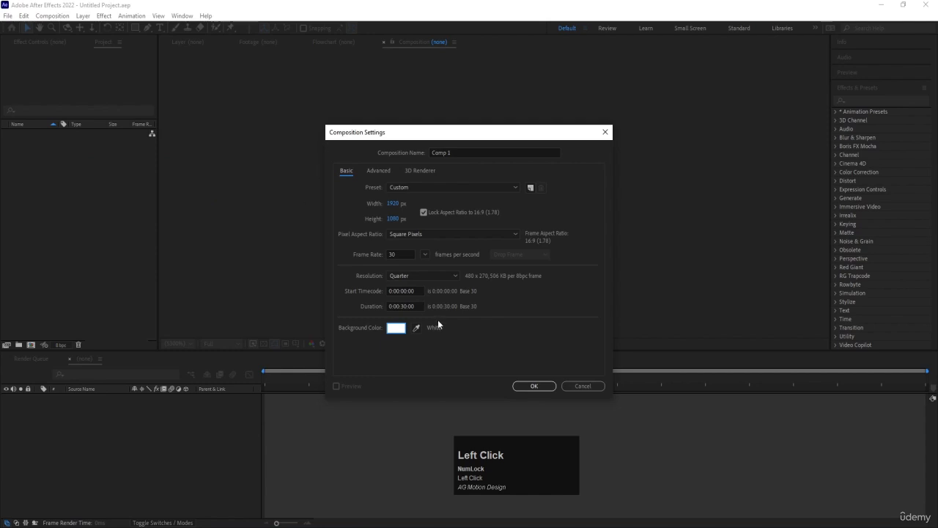
pyautogui.click(403, 305)
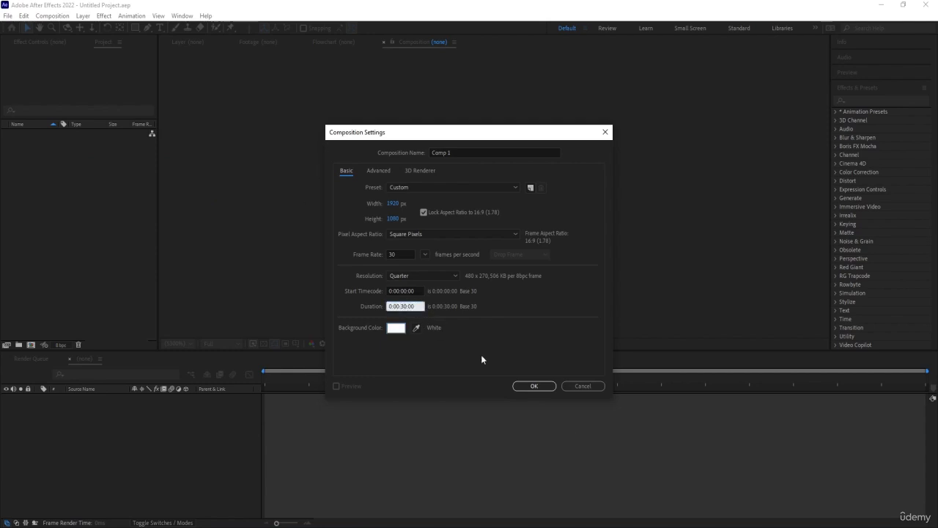
pyautogui.click(544, 391)
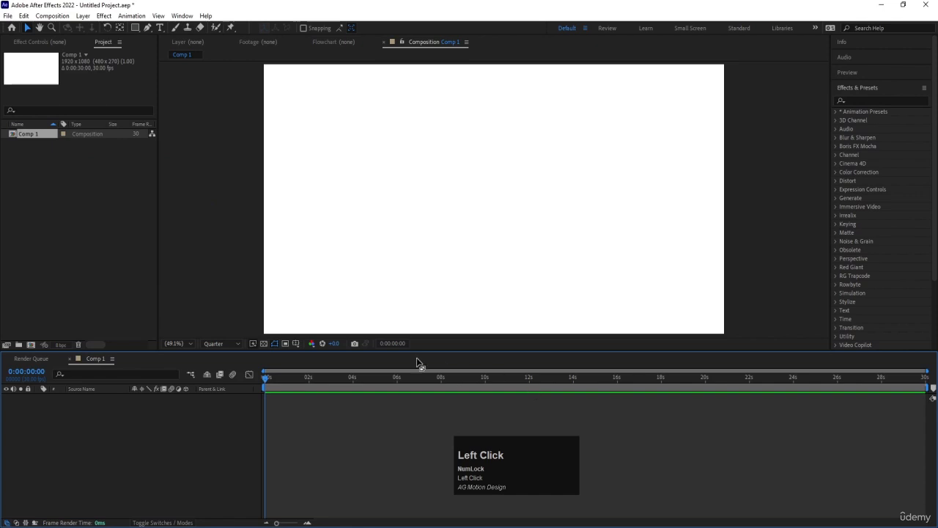
# Step: Turn on the Title/Action Safe overlay for the composition view
pyautogui.click(296, 343)
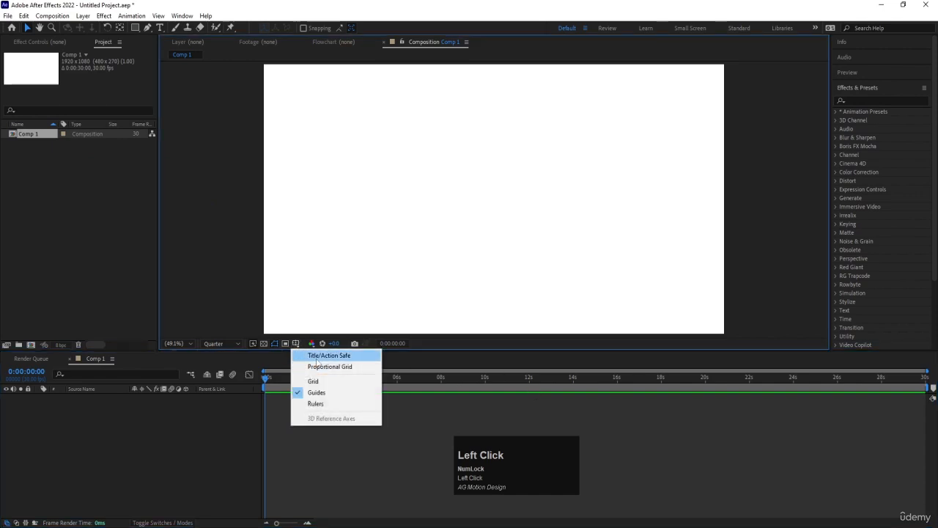
pyautogui.click(318, 356)
pyautogui.click(105, 424)
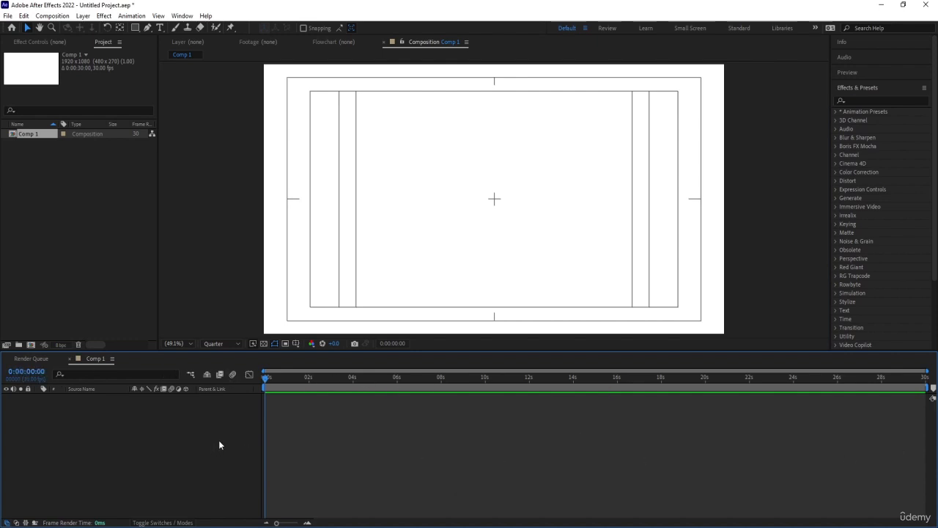
# Step: Close the Render Queue so that only the Comp 1 timeline stays open
pyautogui.click(27, 361)
pyautogui.click(97, 360)
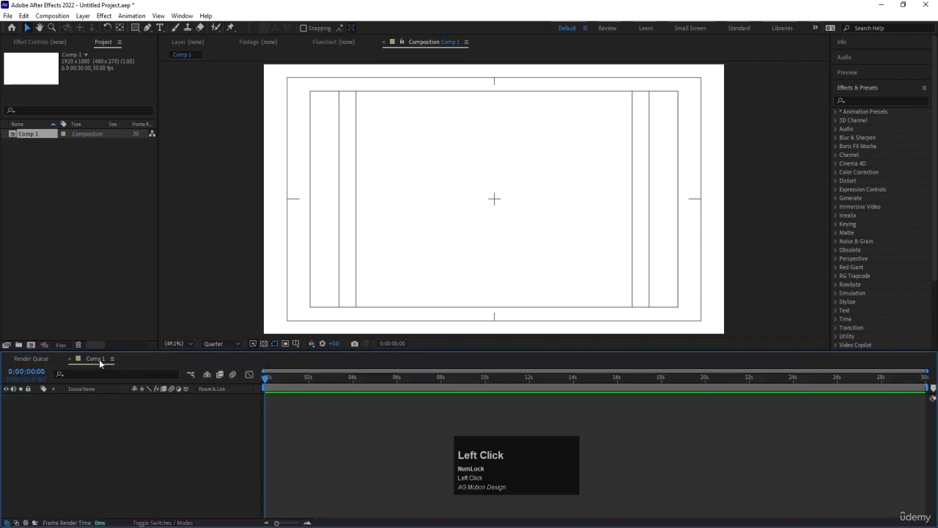
pyautogui.click(6, 358)
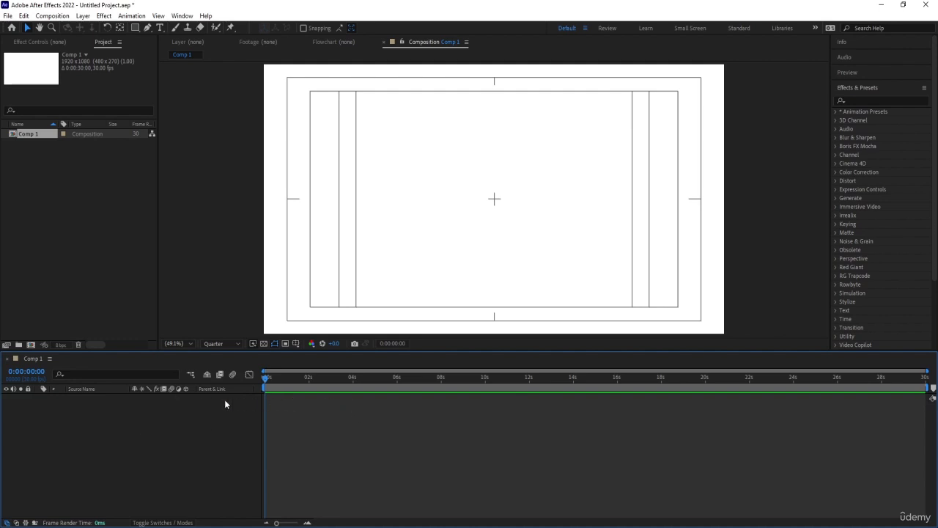
pyautogui.click(132, 433)
pyautogui.click(353, 430)
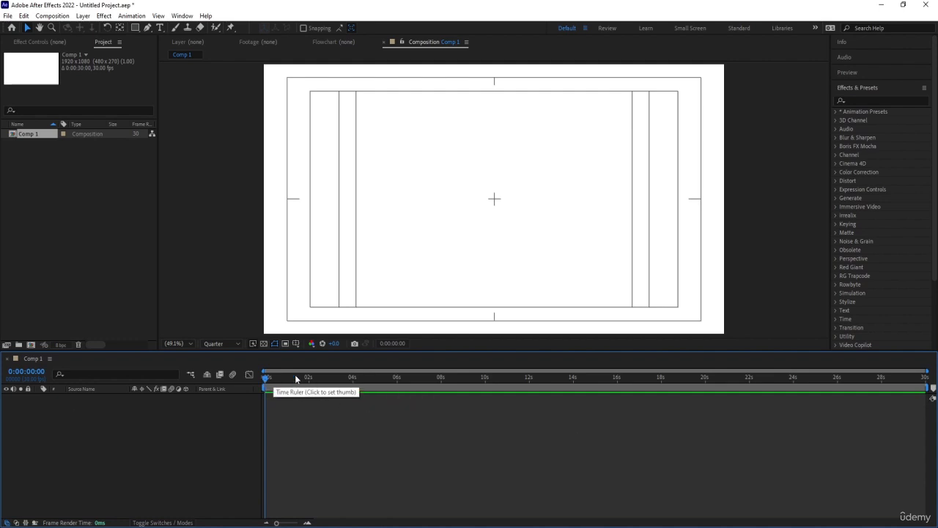
# Step: Import the PNG sequence starting with aa0000.png from the Animation folder as footage and add it to Comp 1 as a layer
pyautogui.doubleClick(92, 207)
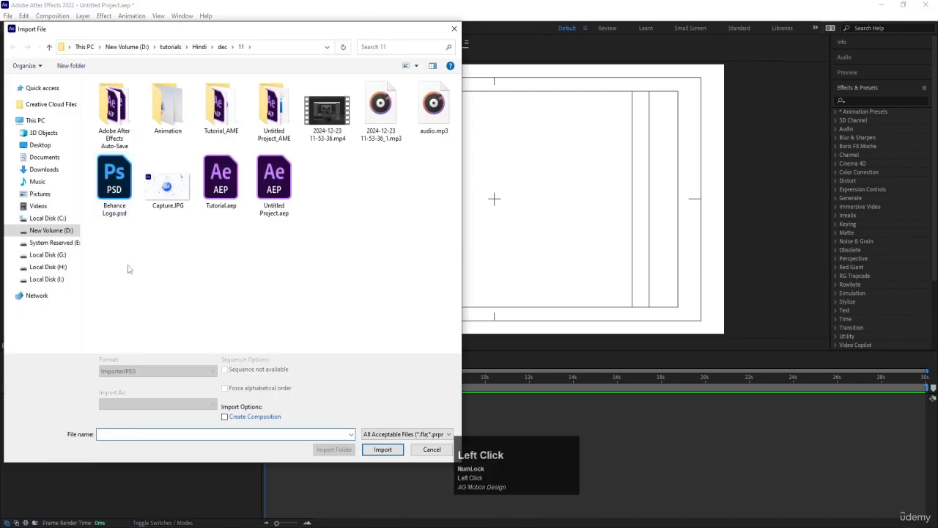
pyautogui.doubleClick(173, 133)
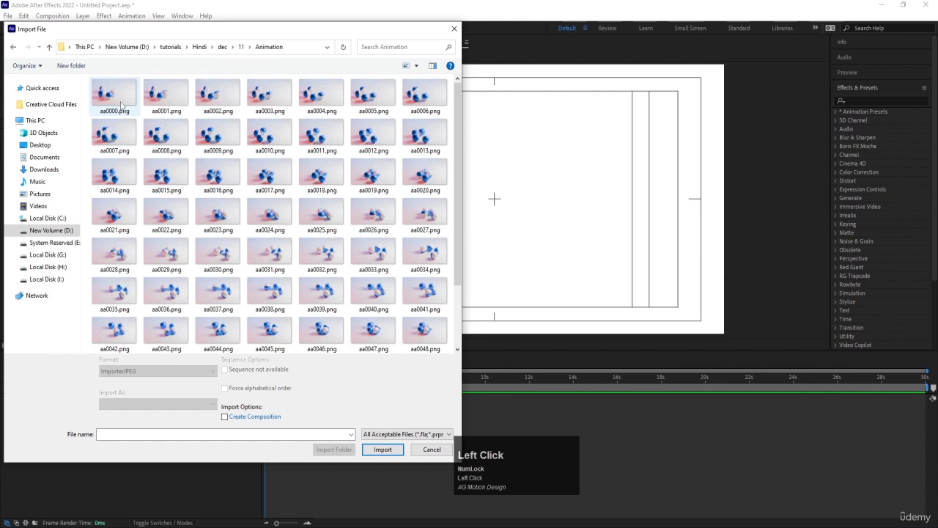
pyautogui.click(121, 105)
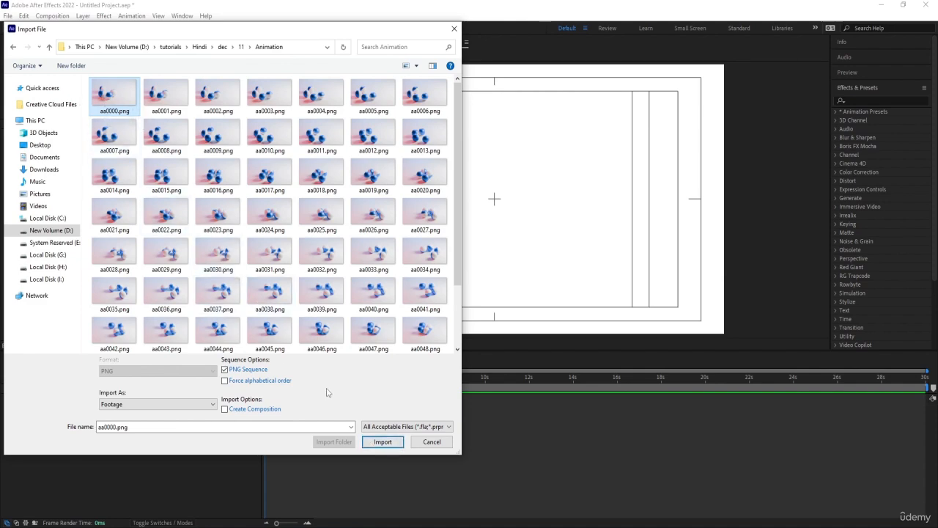
pyautogui.click(380, 442)
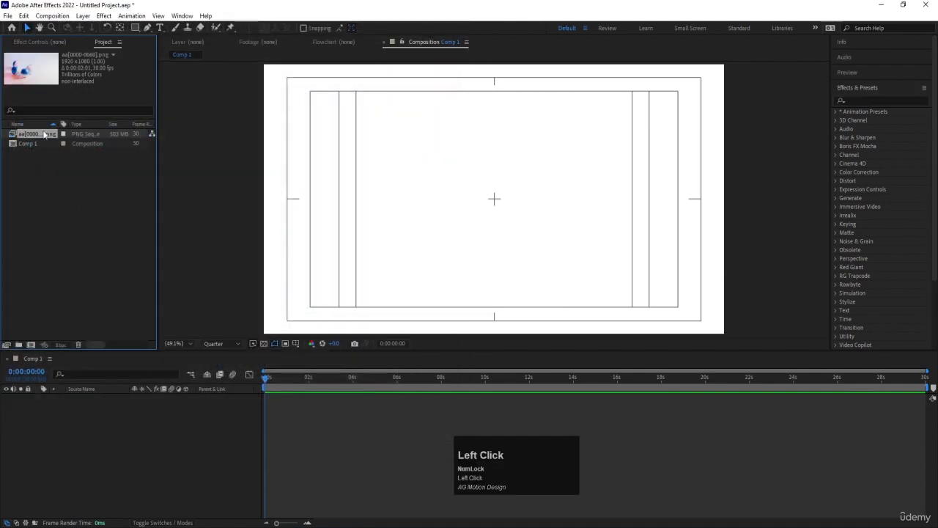
pyautogui.moveTo(46, 135); pyautogui.dragTo(142, 415)
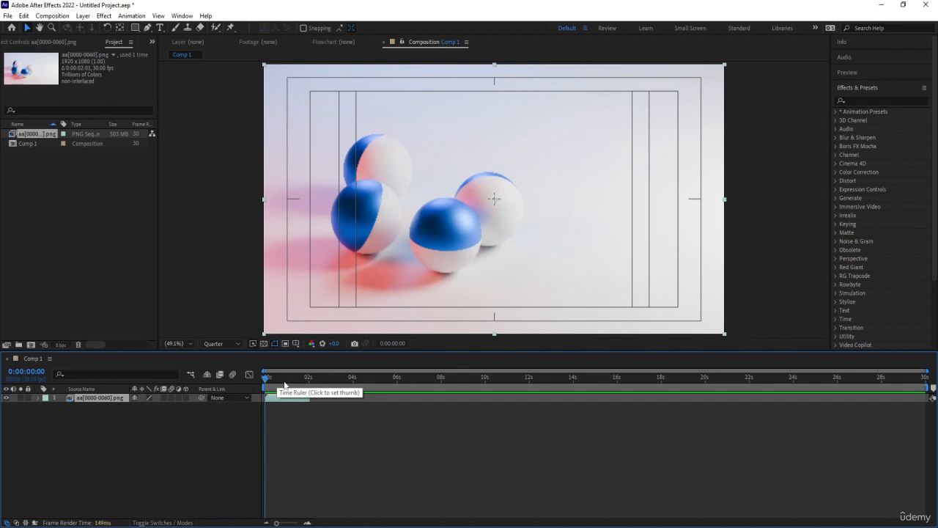
# Step: Play and scrub through the imported ball sequence in Comp 1, finishing with the playhead at 0:00:00:00
pyautogui.press('=')
pyautogui.press('=')
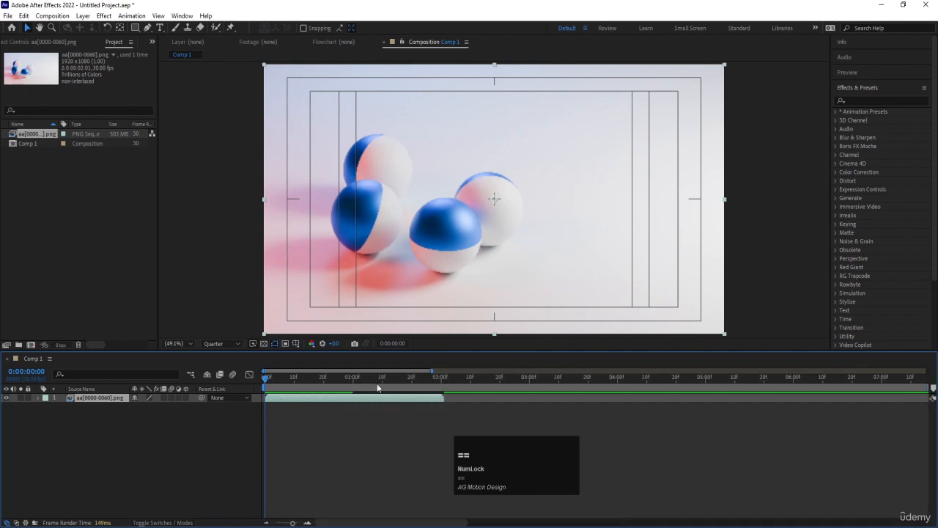
pyautogui.press('=')
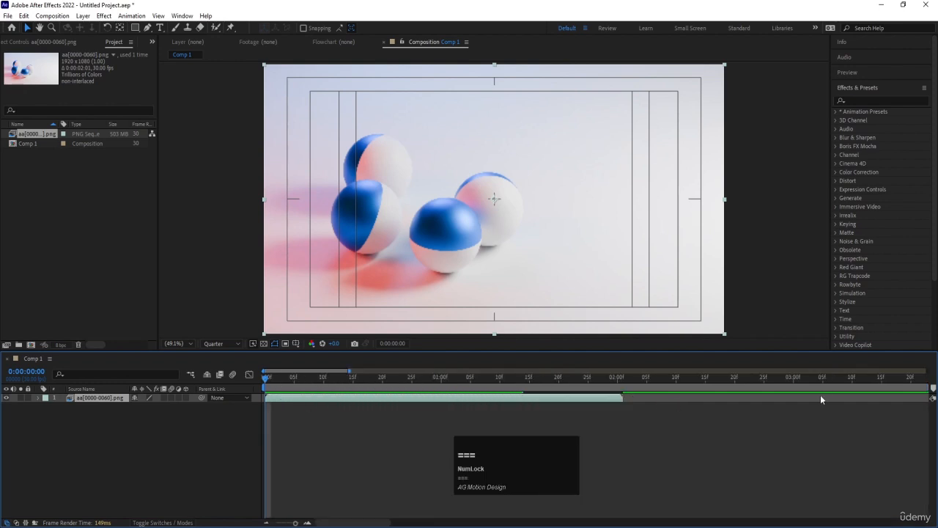
pyautogui.press('-')
pyautogui.press('-')
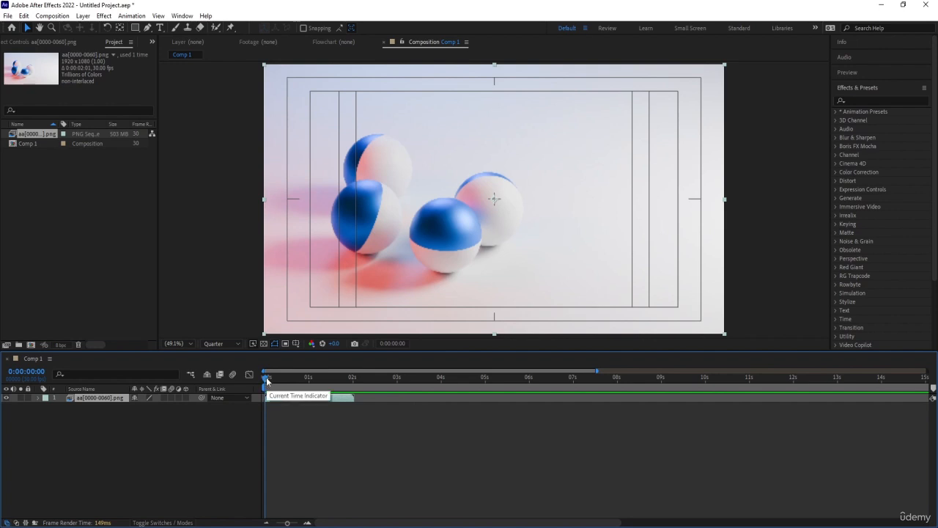
pyautogui.moveTo(267, 380)
pyautogui.mouseDown()
pyautogui.moveTo(349, 378)
pyautogui.moveTo(267, 382)
pyautogui.mouseUp()
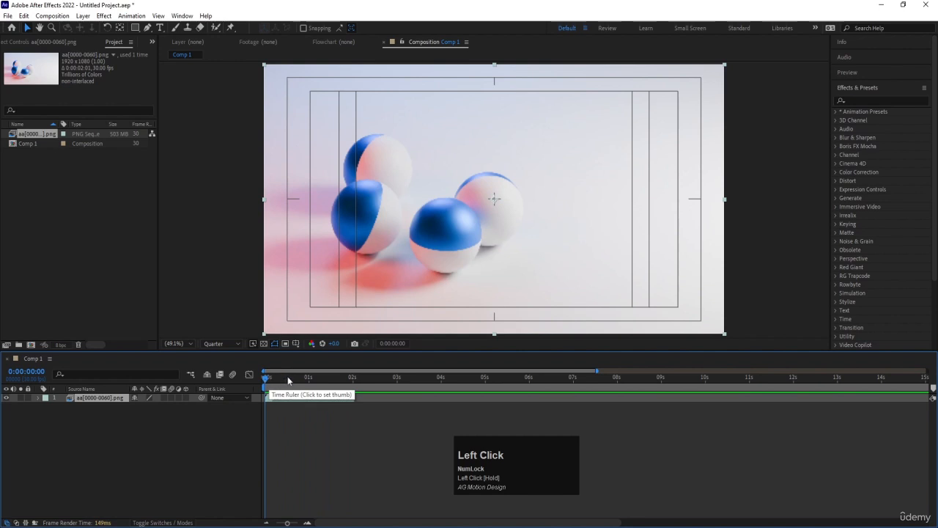
pyautogui.press('space')
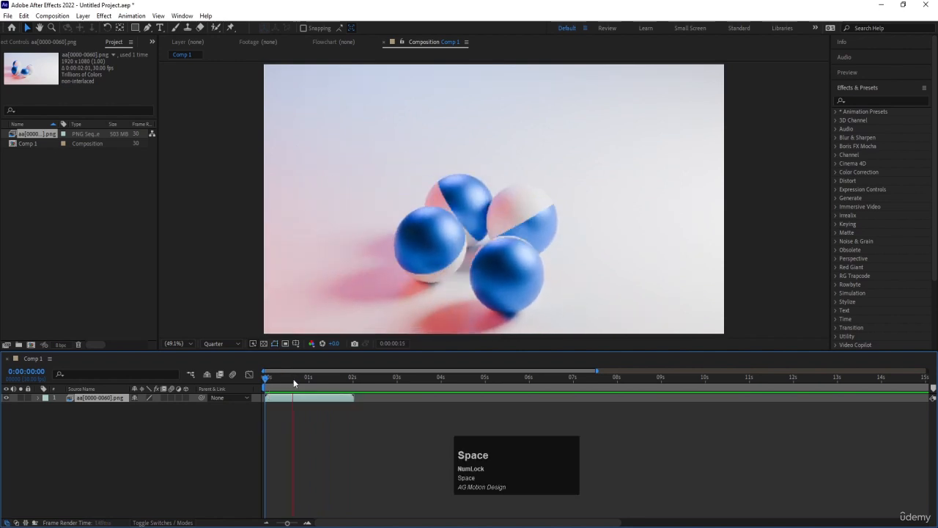
pyautogui.press('space')
pyautogui.moveTo(344, 379); pyautogui.dragTo(243, 381)
pyautogui.press('space')
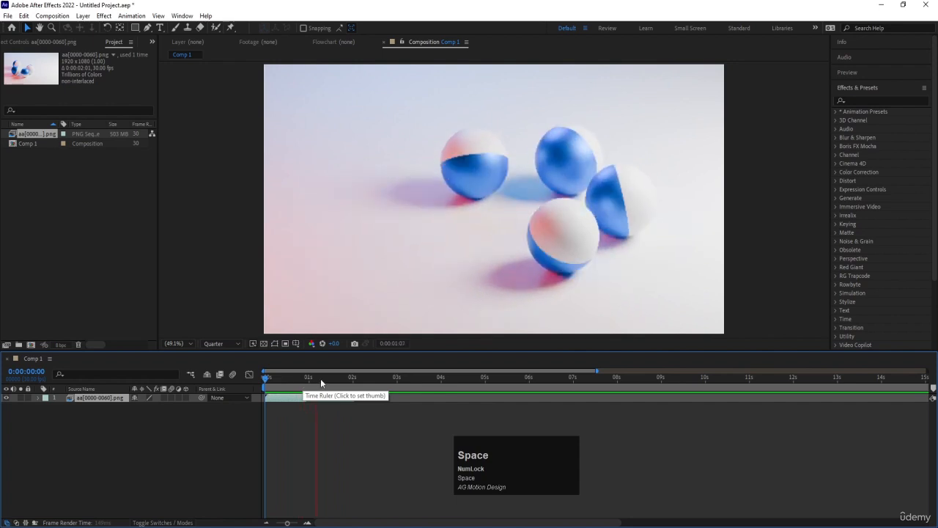
pyautogui.click(301, 379)
pyautogui.moveTo(300, 379); pyautogui.dragTo(85, 388)
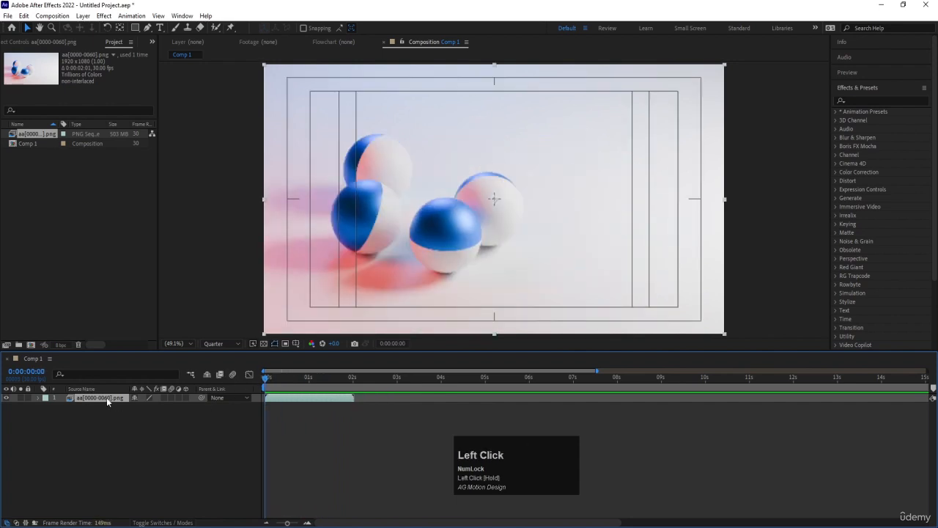
pyautogui.click(322, 381)
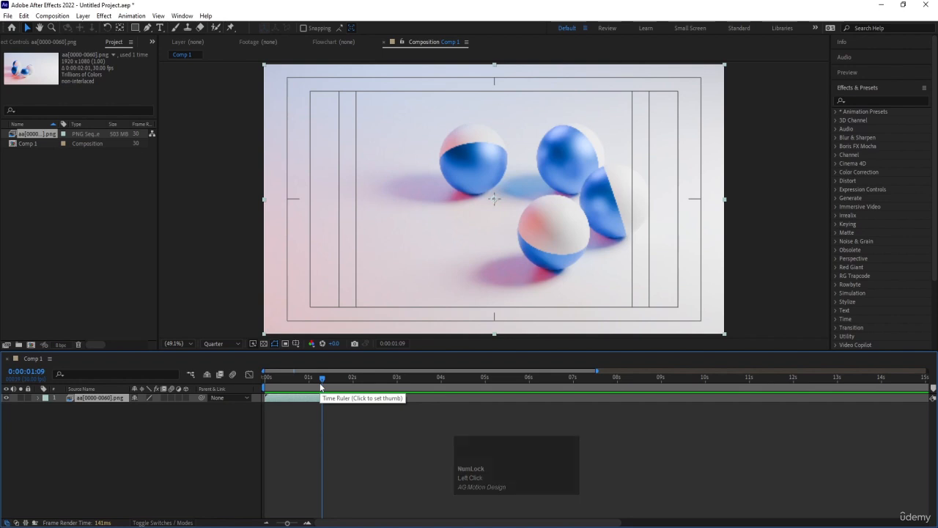
pyautogui.moveTo(314, 383); pyautogui.dragTo(126, 413)
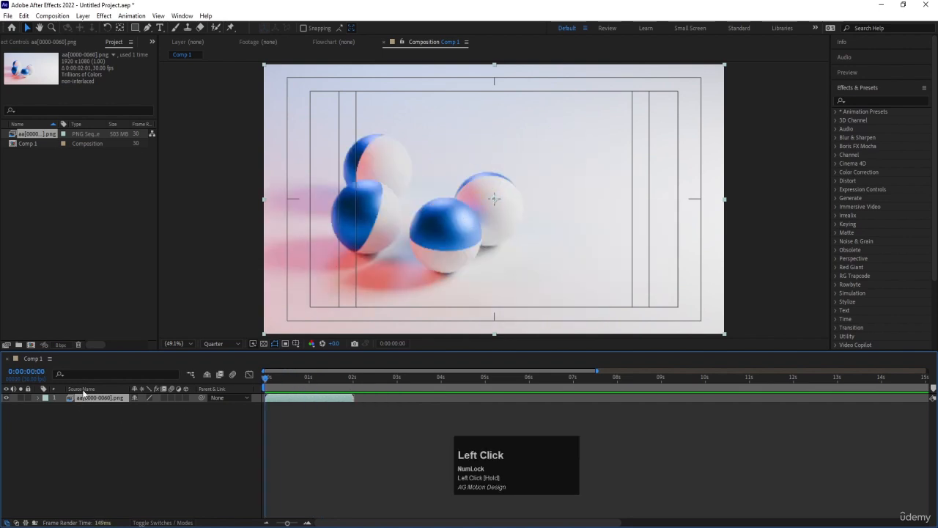
# Step: Rename the image sequence layer as Balls Rotating
pyautogui.press('Return')
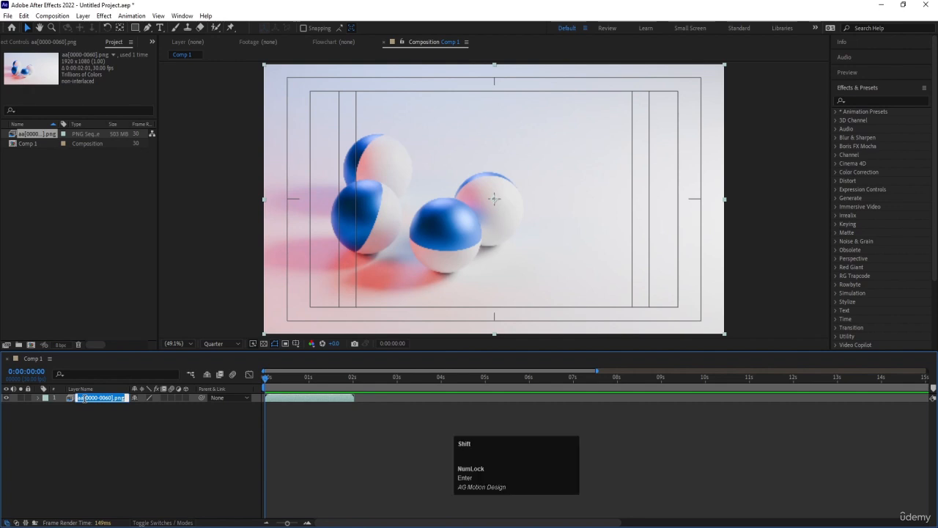
pyautogui.write('Balls Ro')
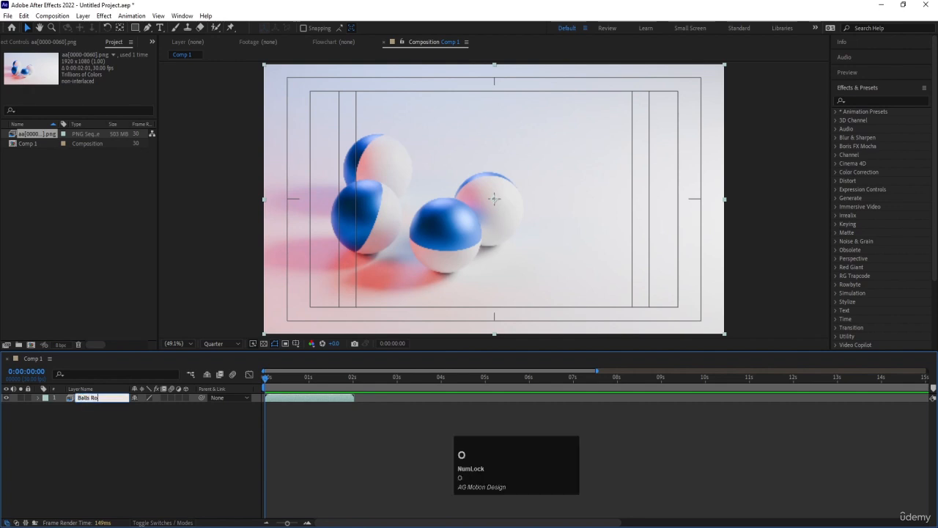
pyautogui.write('tating')
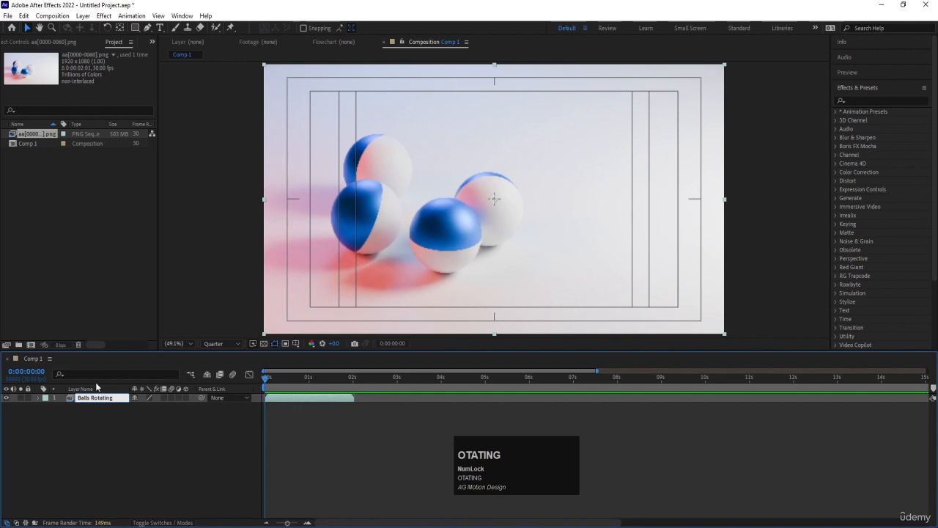
pyautogui.press('Return')
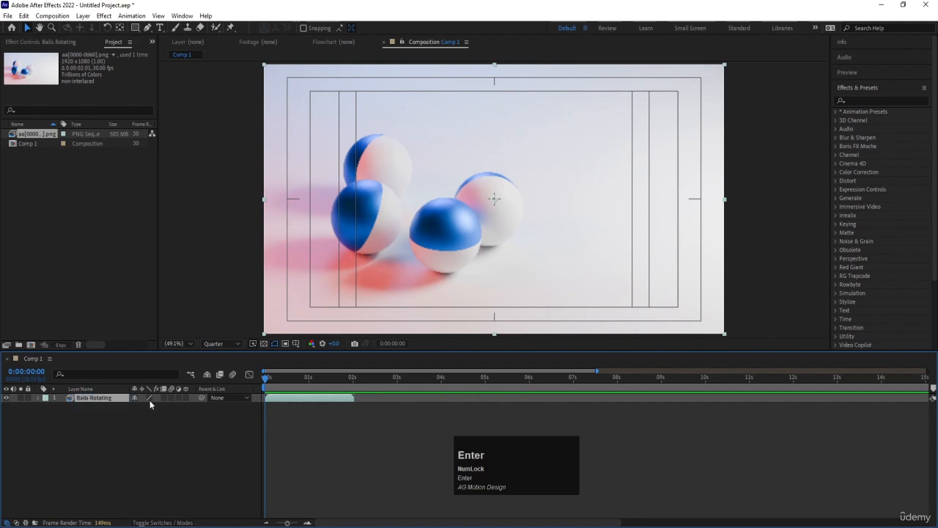
# Step: Play Comp 1 from the start past the end of the Balls Rotating layer, finishing with the playhead at 0:00:00:00
pyautogui.press('Num_Lock')
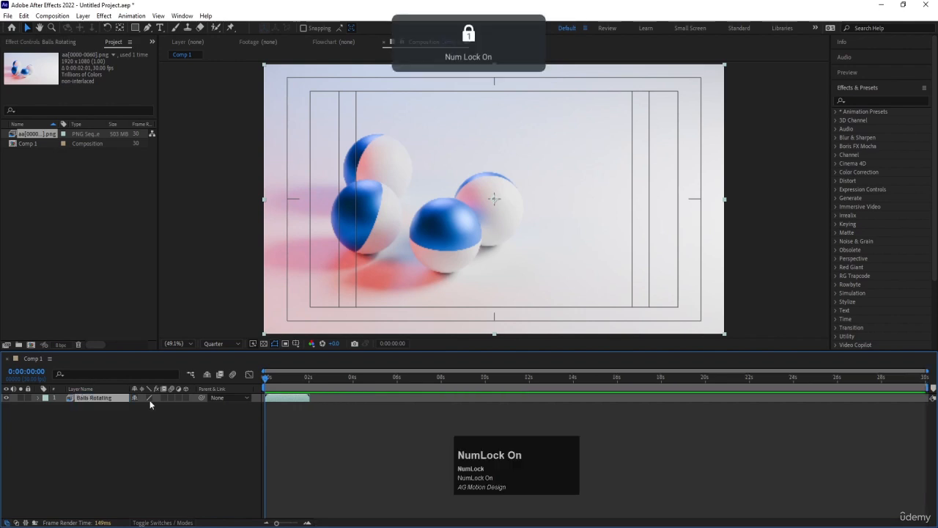
pyautogui.press('=')
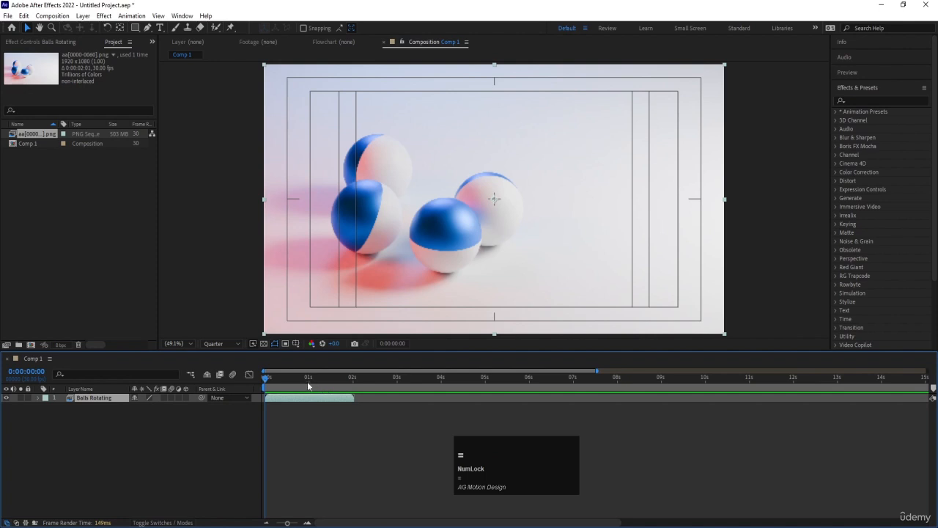
pyautogui.moveTo(308, 386); pyautogui.dragTo(244, 387)
pyautogui.press('space')
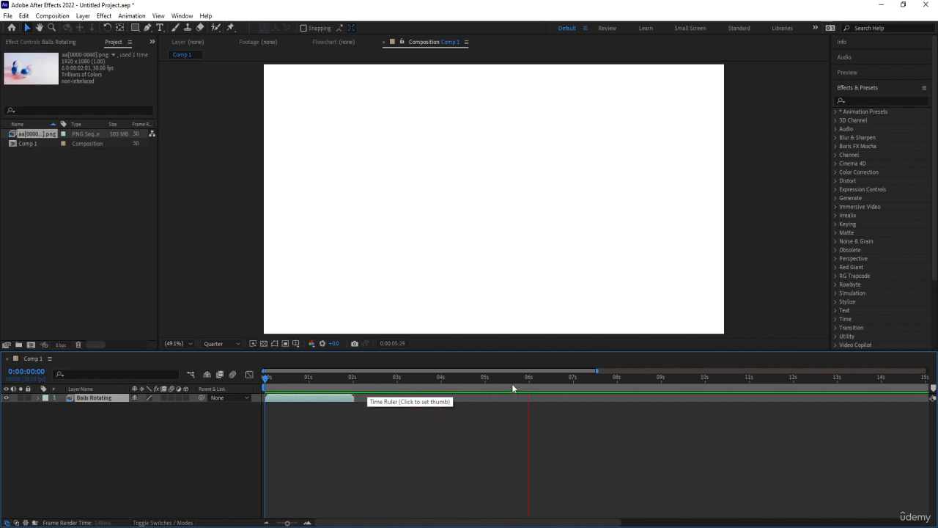
pyautogui.press('space')
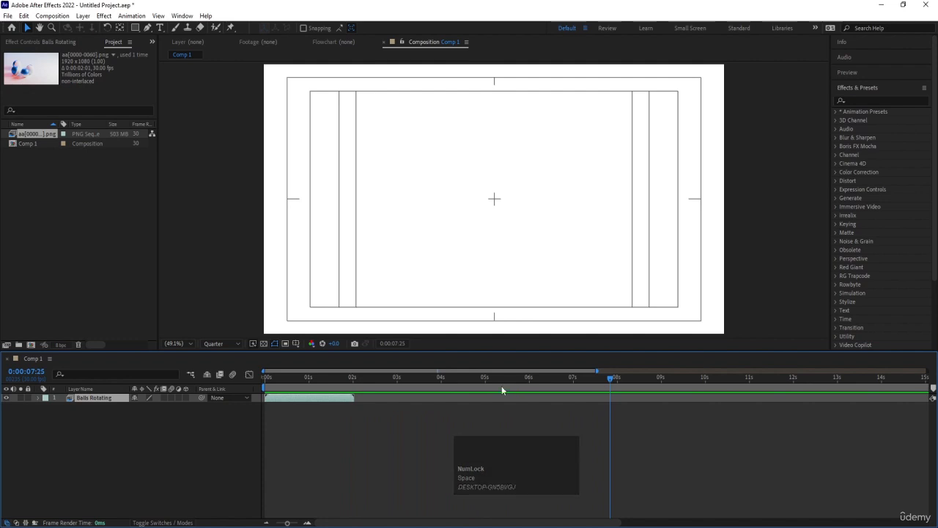
pyautogui.moveTo(268, 379)
pyautogui.mouseDown()
pyautogui.moveTo(257, 380)
pyautogui.moveTo(351, 383)
pyautogui.moveTo(261, 383)
pyautogui.mouseUp()
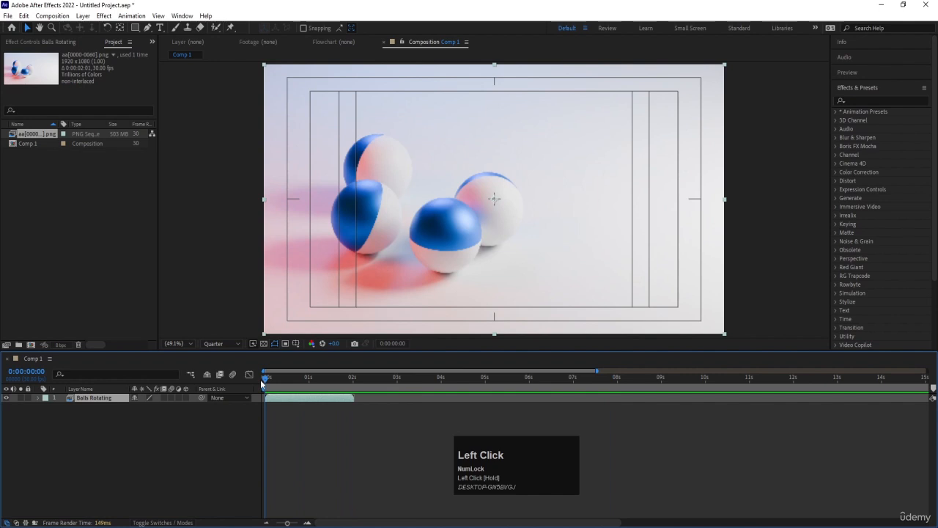
pyautogui.press('=')
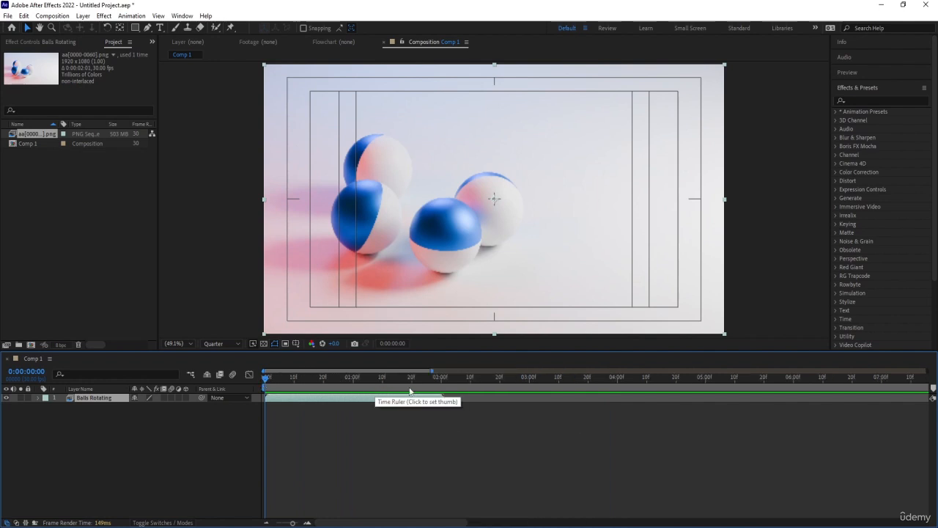
# Step: Set the work area's end at 0:00:01:29, at the end of the Balls Rotating layer, with the full composition duration shown
pyautogui.moveTo(433, 382); pyautogui.dragTo(439, 382)
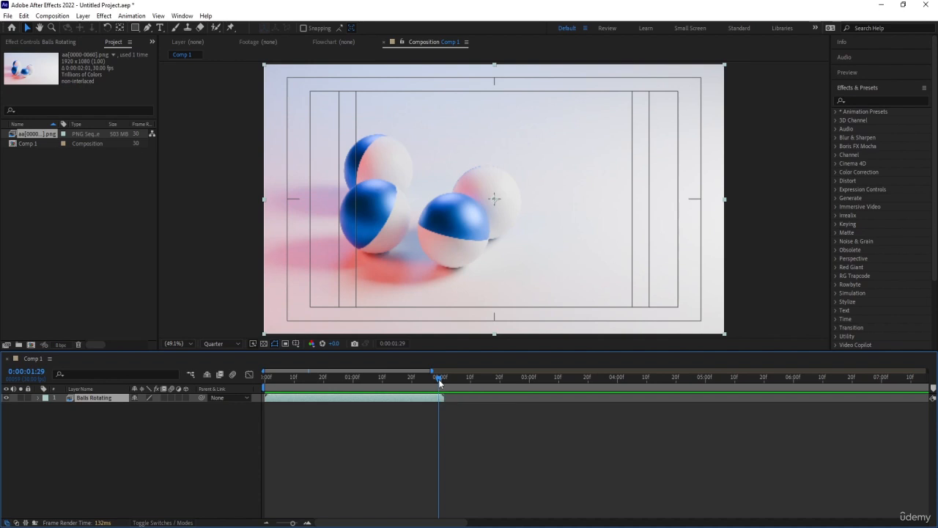
pyautogui.press('n')
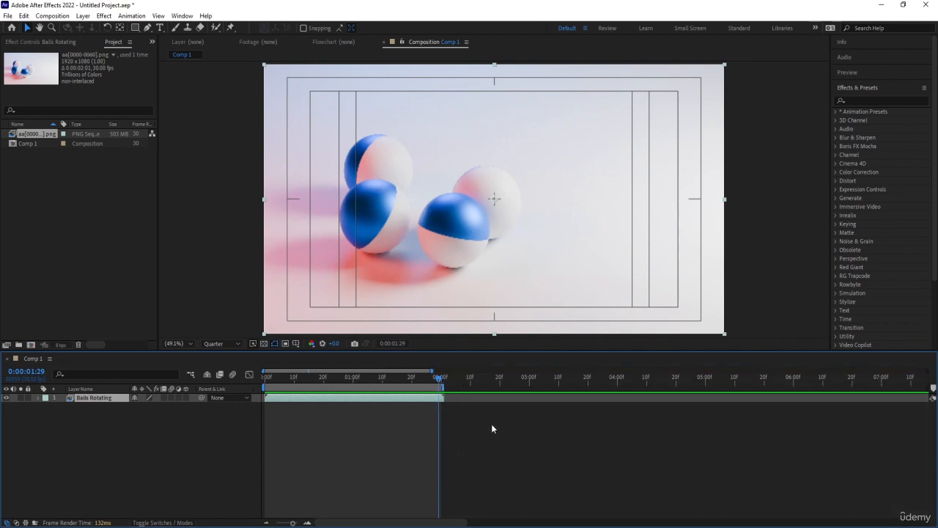
pyautogui.press('-')
pyautogui.press('-')
pyautogui.press('-')
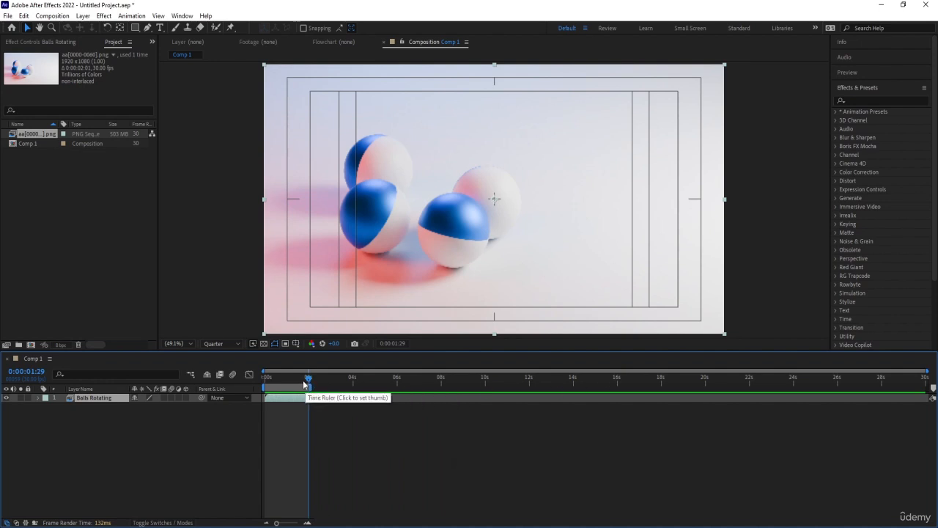
# Step: Play the shortened work area from the start twice, finishing with the playhead at 0:00:00:00
pyautogui.click(267, 377)
pyautogui.press('space')
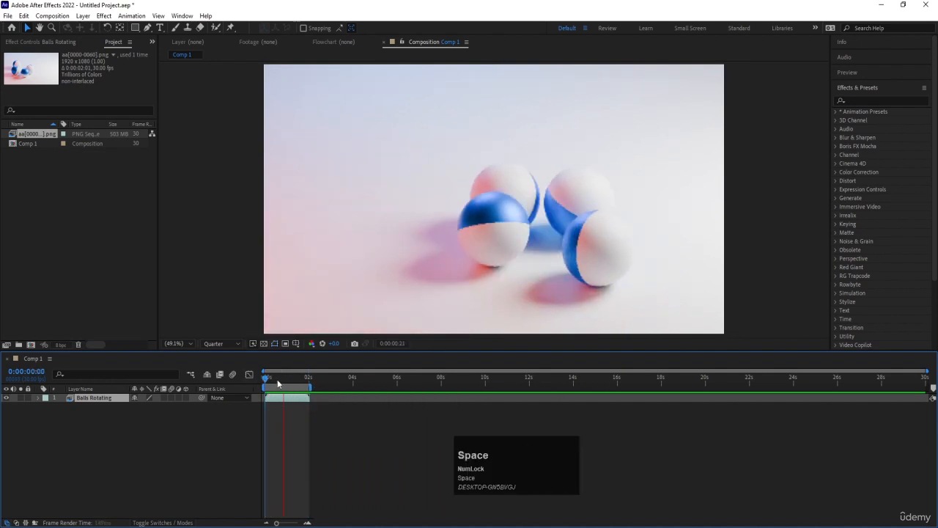
pyautogui.press('space')
pyautogui.moveTo(278, 379); pyautogui.dragTo(247, 442)
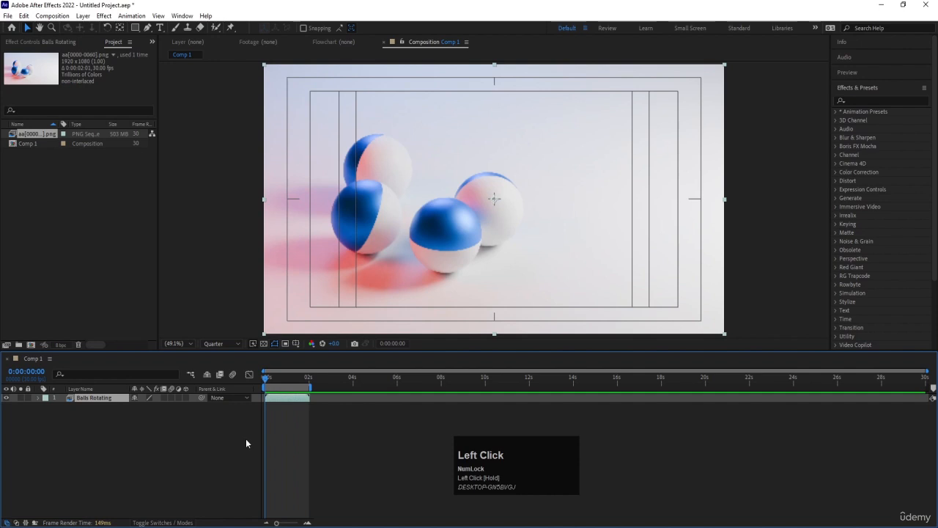
pyautogui.press('space')
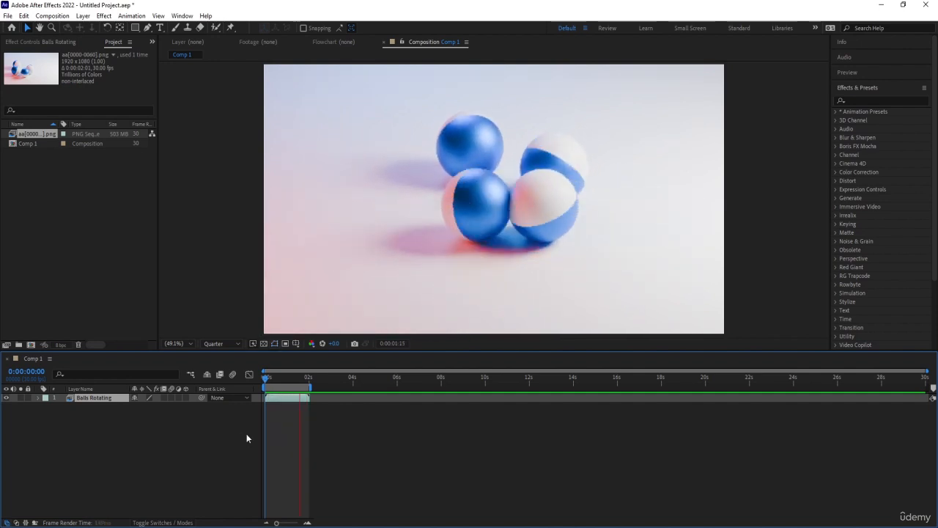
pyautogui.press('space')
pyautogui.click(267, 378)
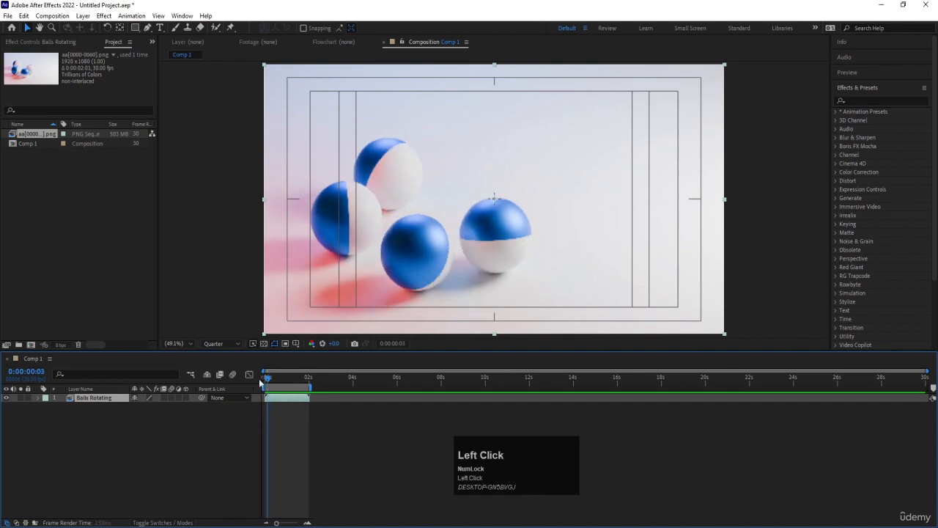
pyautogui.moveTo(260, 381); pyautogui.dragTo(244, 395)
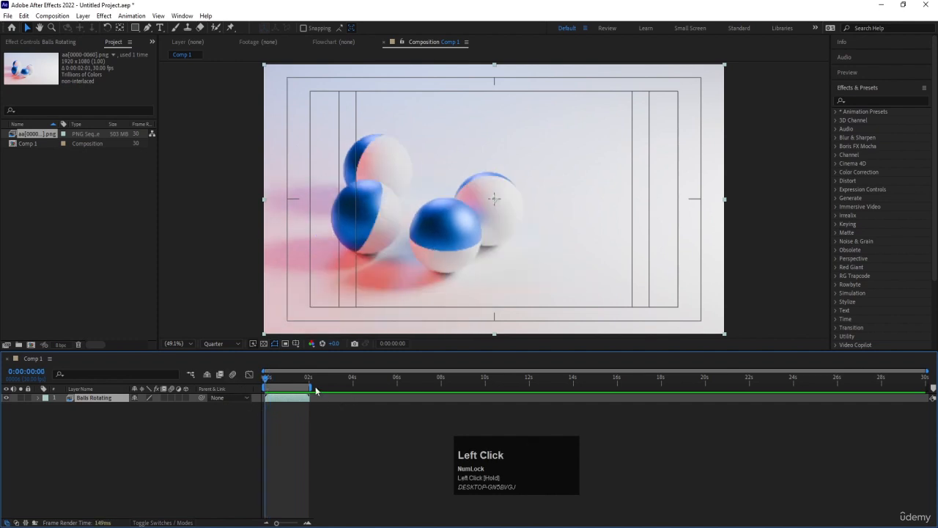
# Step: Extend the work area's end to about 4 seconds and play past the end of the layer, finishing with the playhead at 0:00:00:00
pyautogui.moveTo(310, 386); pyautogui.dragTo(359, 383)
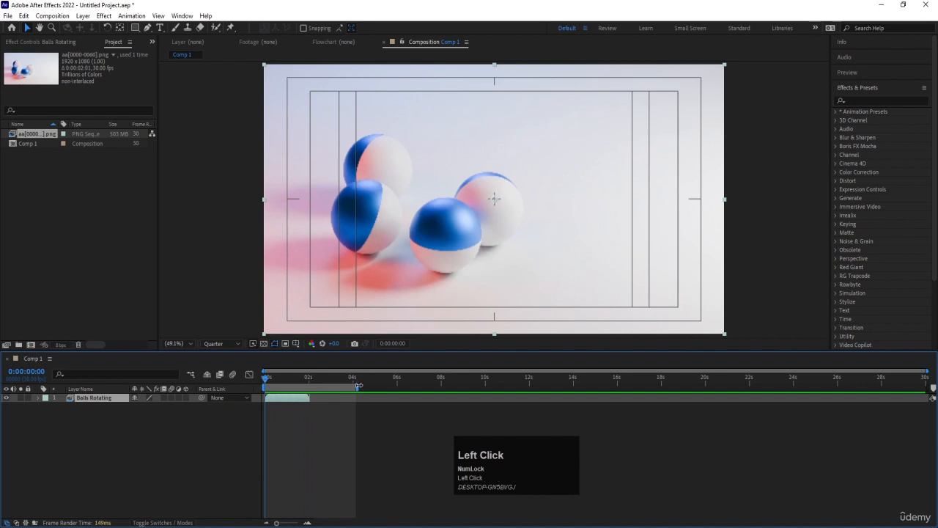
pyautogui.moveTo(358, 386); pyautogui.dragTo(355, 385)
pyautogui.press('space')
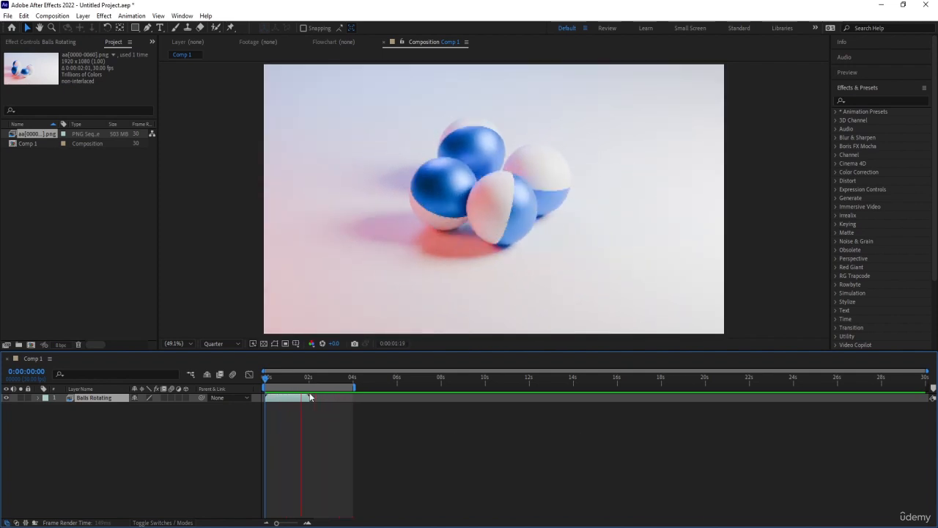
pyautogui.press('space')
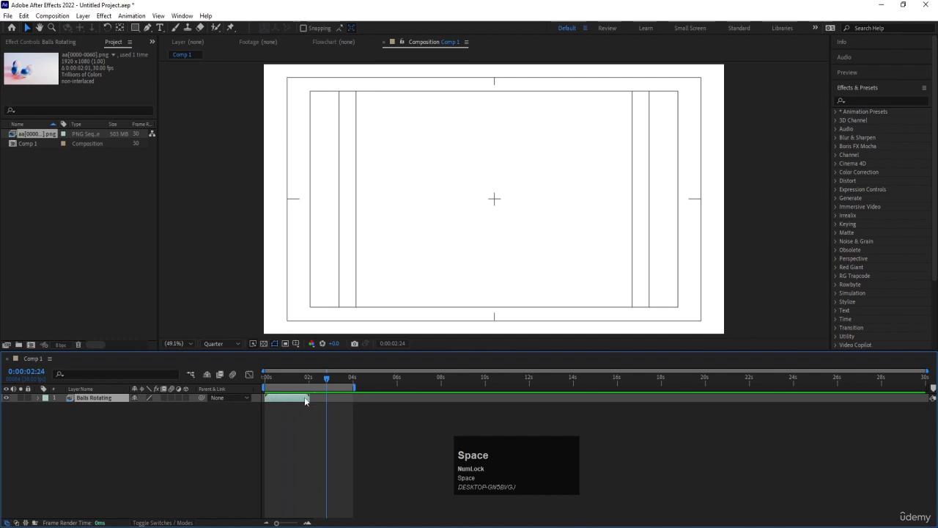
pyautogui.moveTo(283, 379); pyautogui.dragTo(250, 376)
pyautogui.press('=')
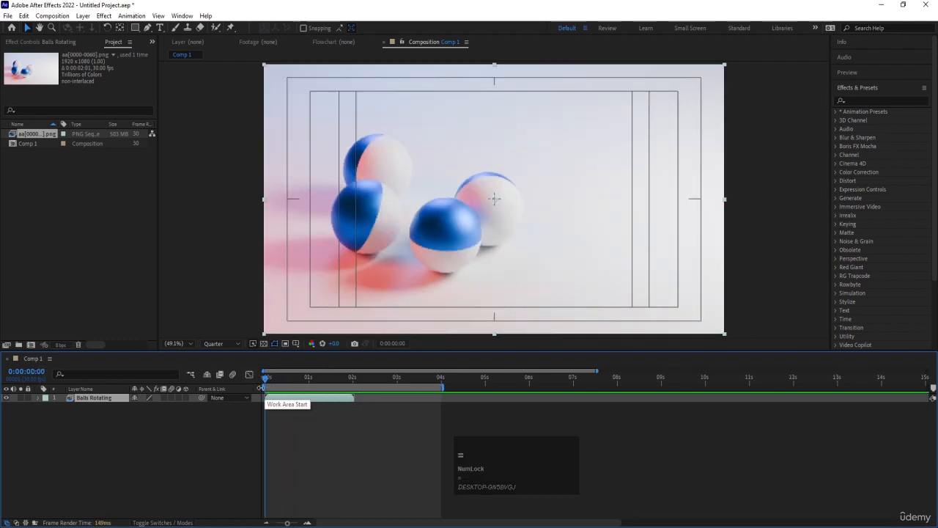
# Step: Set the work area to start at 0:00:00:14 and end at 0:00:02:00
pyautogui.click(308, 379)
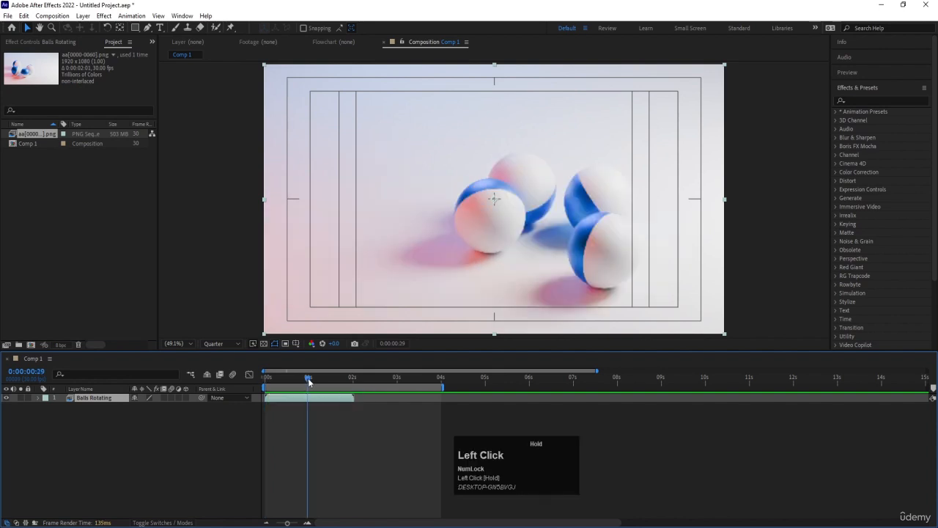
pyautogui.moveTo(265, 396)
pyautogui.mouseDown()
pyautogui.moveTo(275, 387)
pyautogui.moveTo(316, 391)
pyautogui.moveTo(317, 379)
pyautogui.moveTo(286, 378)
pyautogui.mouseUp()
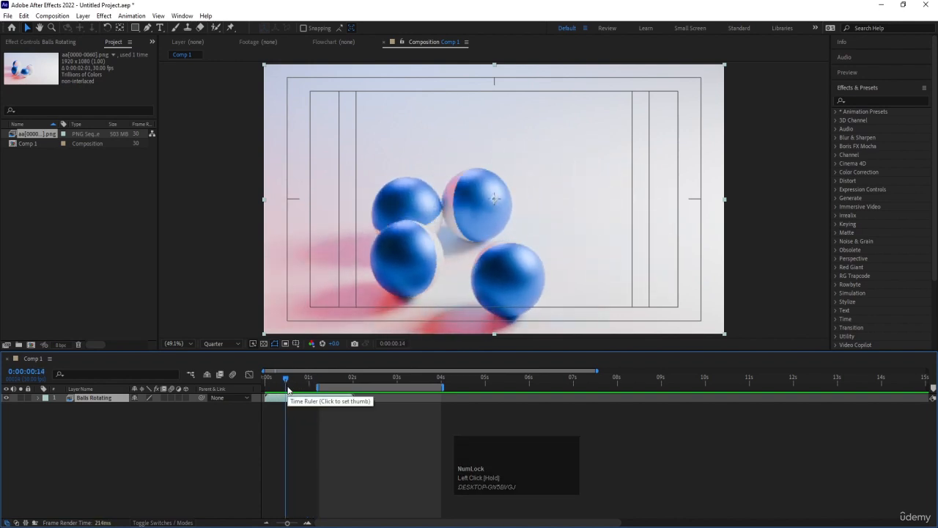
pyautogui.press('b')
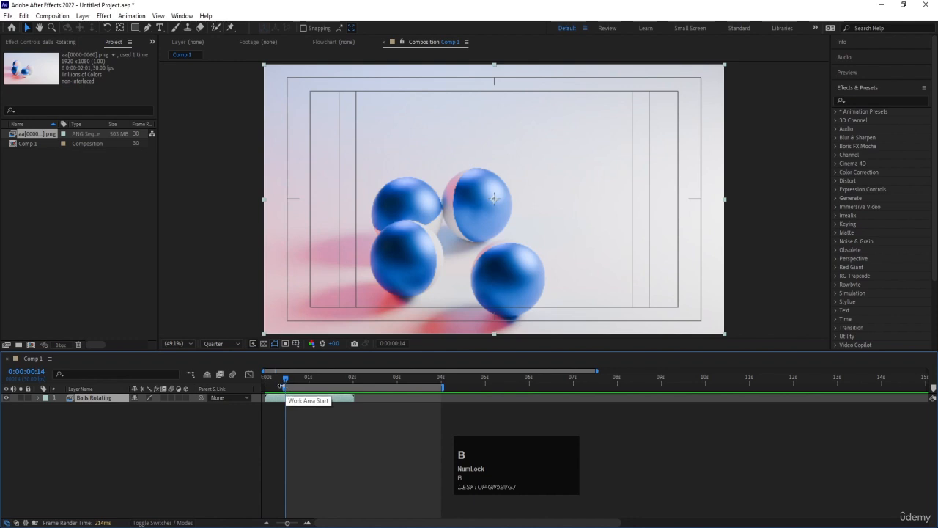
pyautogui.click(350, 376)
pyautogui.moveTo(350, 376); pyautogui.dragTo(352, 378)
pyautogui.press('n')
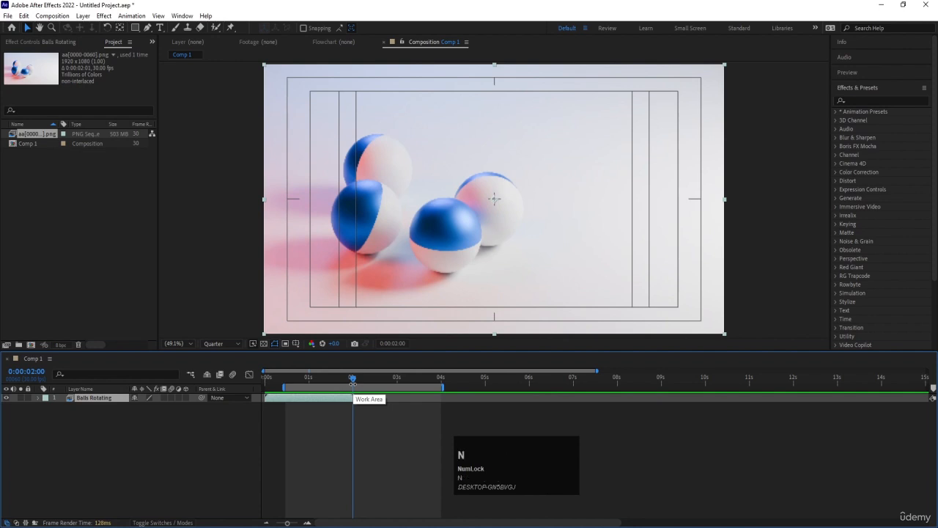
# Step: Move the work area's start to 0:00:00:04 and finally back to the beginning of the composition at 0:00:00:00
pyautogui.click(290, 378)
pyautogui.moveTo(290, 378); pyautogui.dragTo(271, 379)
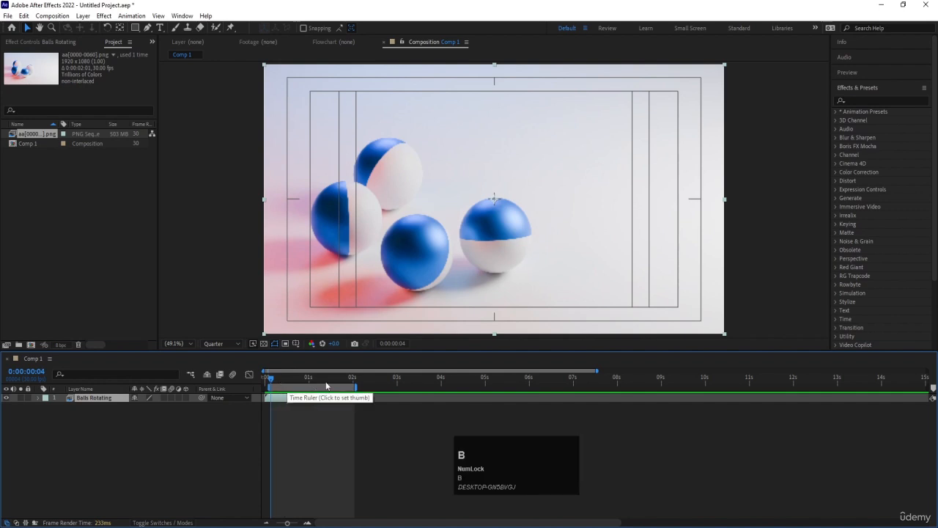
pyautogui.click(353, 379)
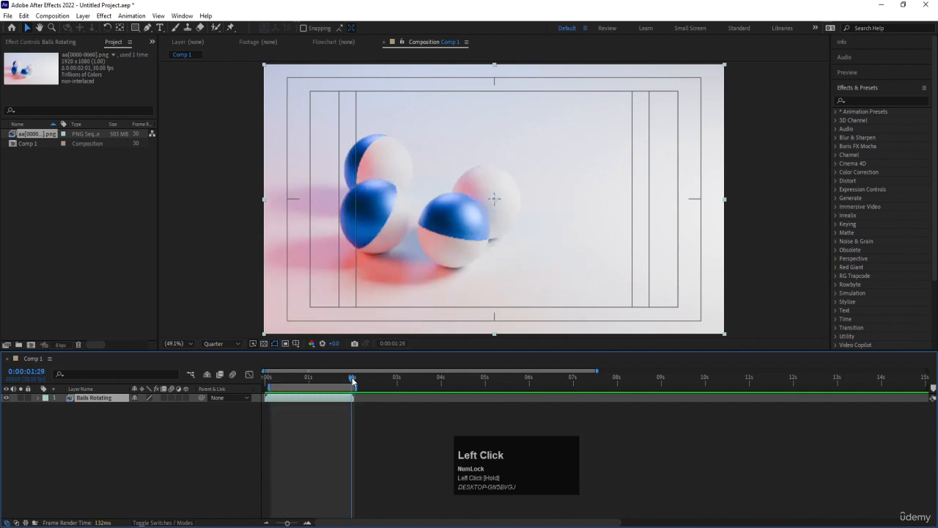
pyautogui.click(284, 379)
pyautogui.click(258, 389)
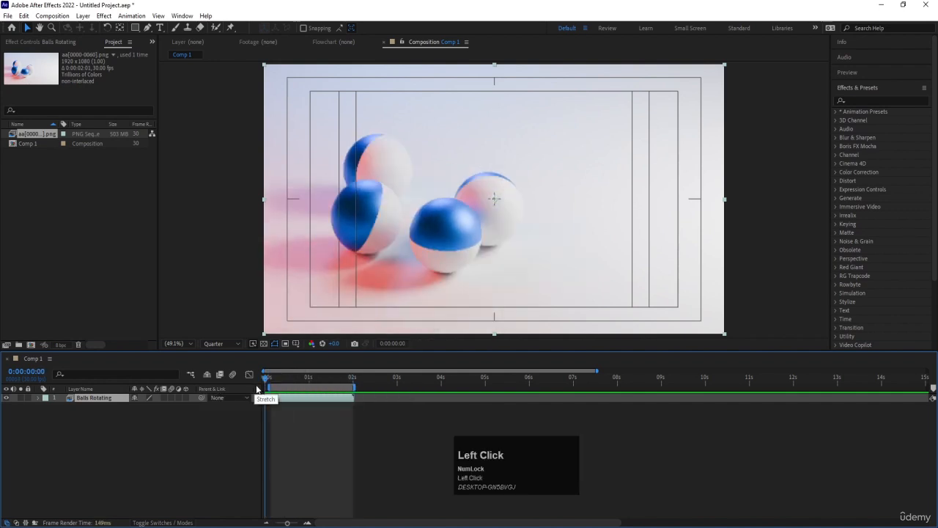
pyautogui.moveTo(268, 388); pyautogui.dragTo(239, 388)
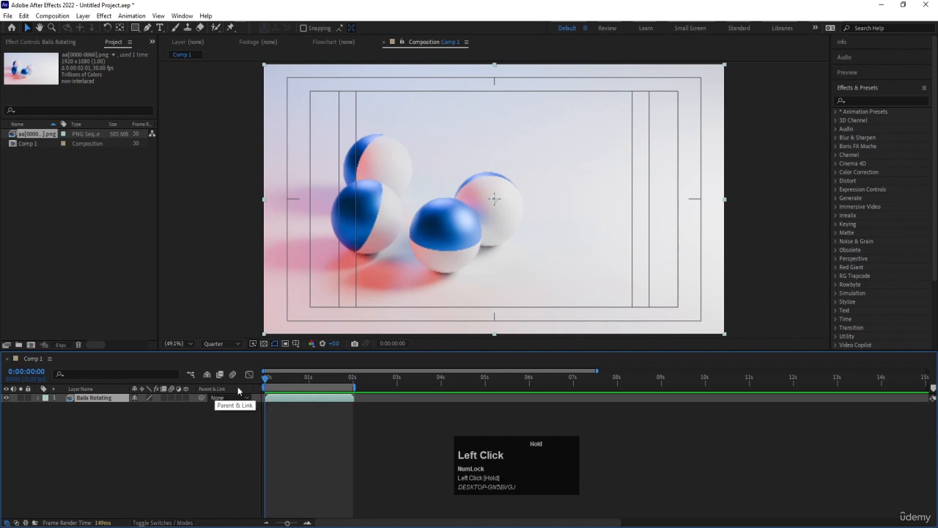
# Step: Set the work area's end at 0:00:04:00 and move the playhead back to 0:00:01:23
pyautogui.click(441, 382)
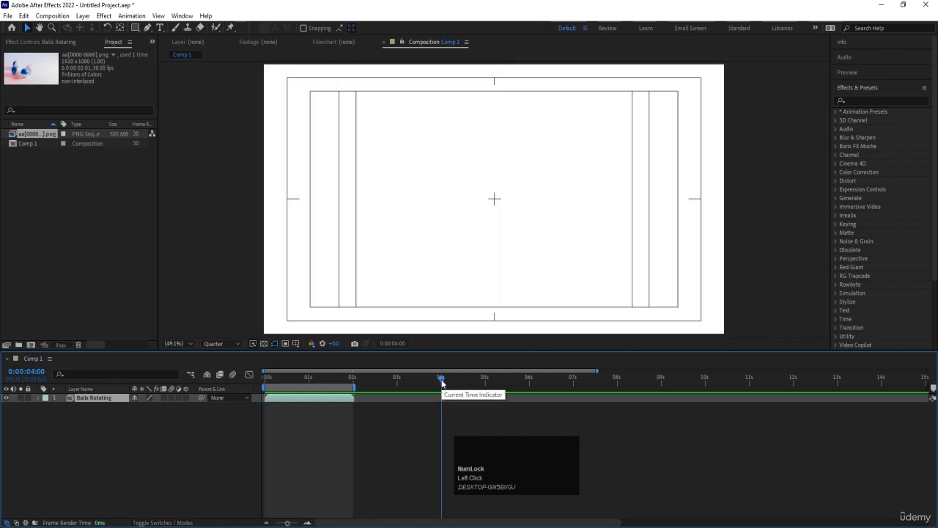
pyautogui.press('n')
pyautogui.click(342, 380)
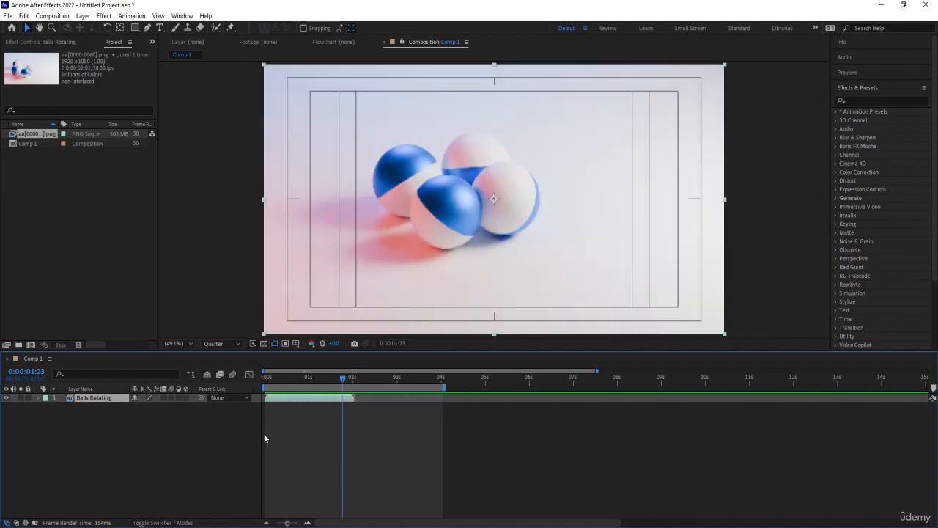
# Step: Shift the Balls Rotating layer to begin at about 2 seconds and play the composition from 0:00:00:00
pyautogui.moveTo(274, 401); pyautogui.dragTo(260, 388)
pyautogui.moveTo(315, 400); pyautogui.dragTo(246, 377)
pyautogui.press('space')
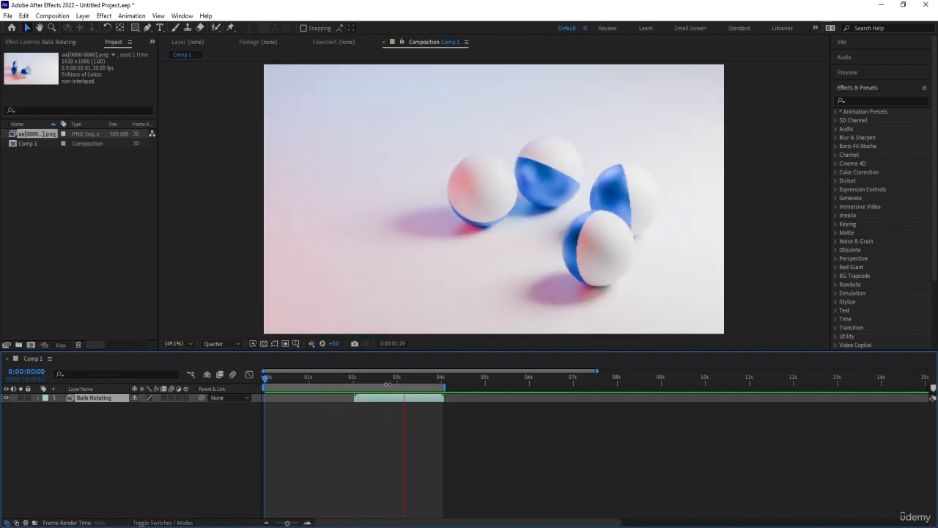
pyautogui.press('space')
# Step: Move the Balls Rotating layer so that its start aligns with the playhead at 0:00:01:00
pyautogui.moveTo(388, 380); pyautogui.dragTo(308, 389)
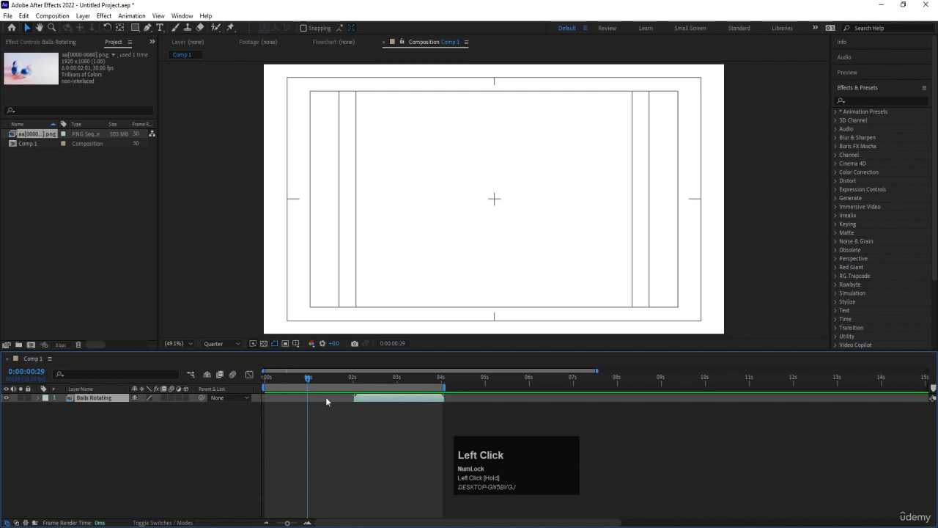
pyautogui.moveTo(308, 382); pyautogui.dragTo(309, 383)
pyautogui.moveTo(373, 400)
pyautogui.mouseDown()
pyautogui.moveTo(329, 402)
pyautogui.moveTo(371, 415)
pyautogui.mouseUp()
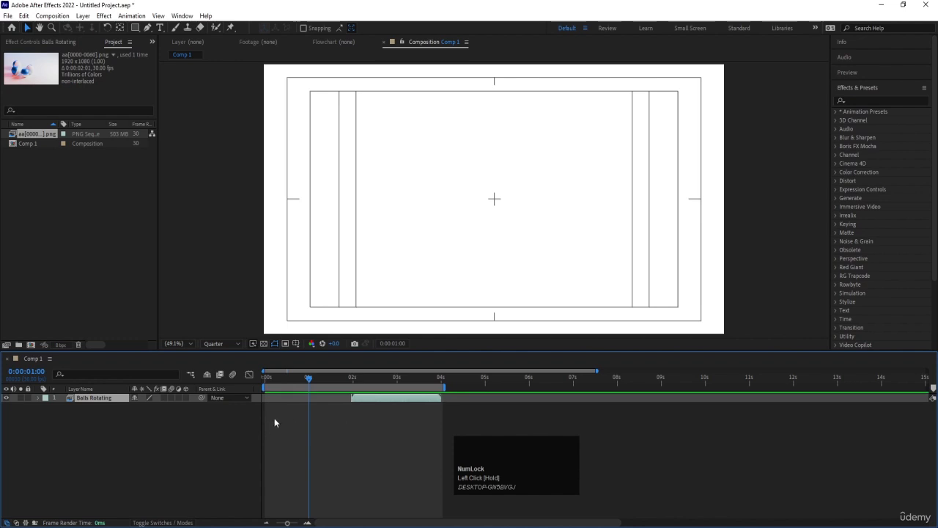
pyautogui.press('[')
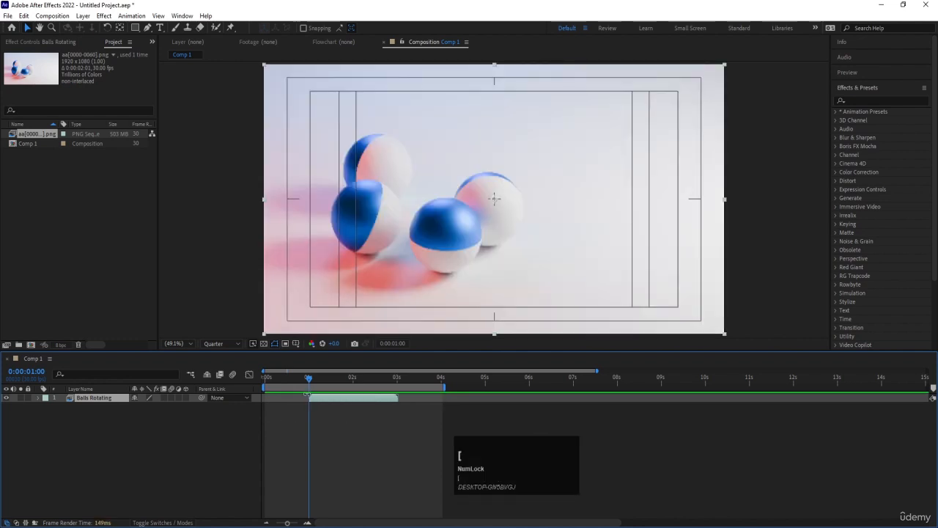
# Step: Align the start of the Balls Rotating layer with the playhead successively at 0:00:06:00, 0:00:02:00 and 0:00:00:12
pyautogui.click(529, 379)
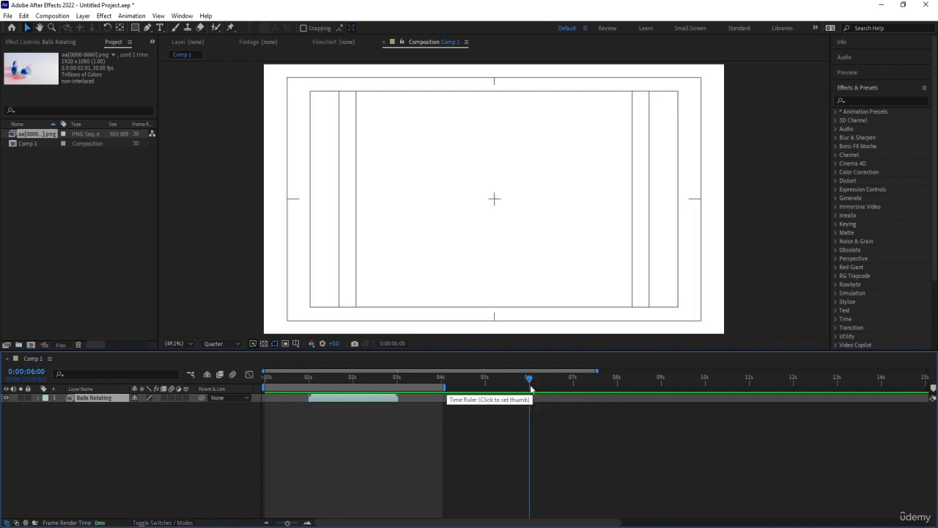
pyautogui.press('[')
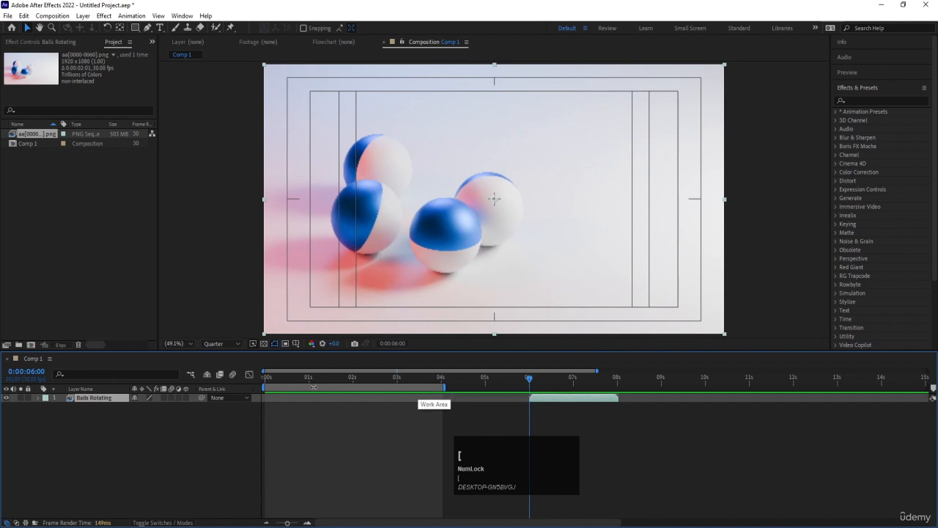
pyautogui.click(352, 379)
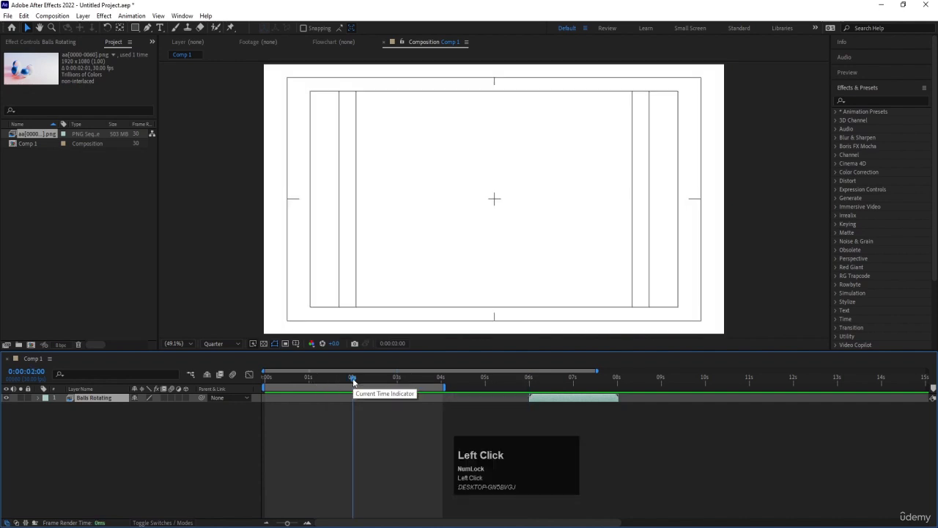
pyautogui.press('[')
pyautogui.moveTo(336, 379); pyautogui.dragTo(281, 385)
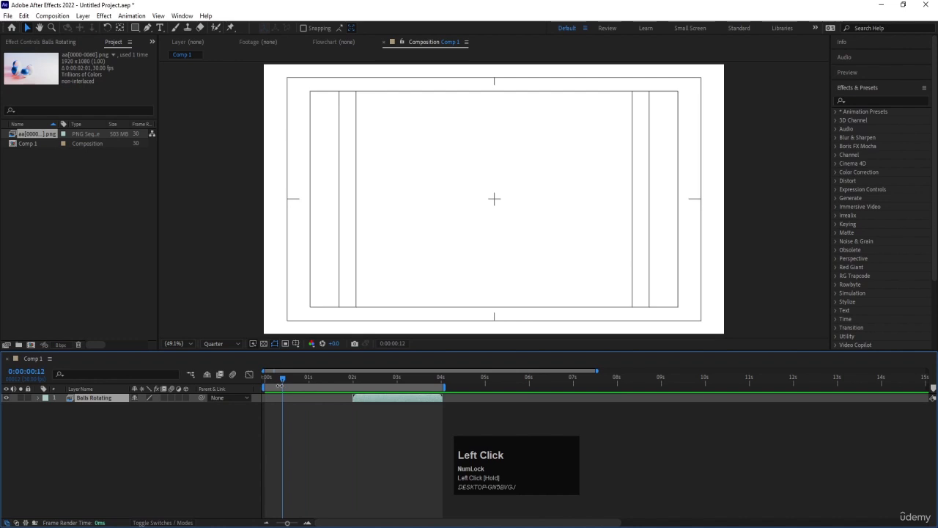
pyautogui.press('[')
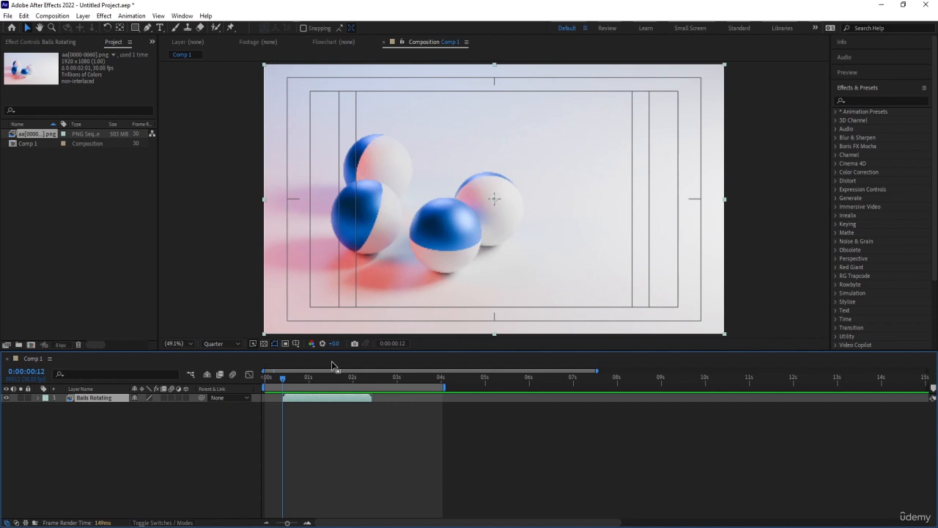
# Step: Move the Balls Rotating layer so that its end aligns with 0:00:02:29, and place the playhead at 0:00:00:09
pyautogui.click(396, 377)
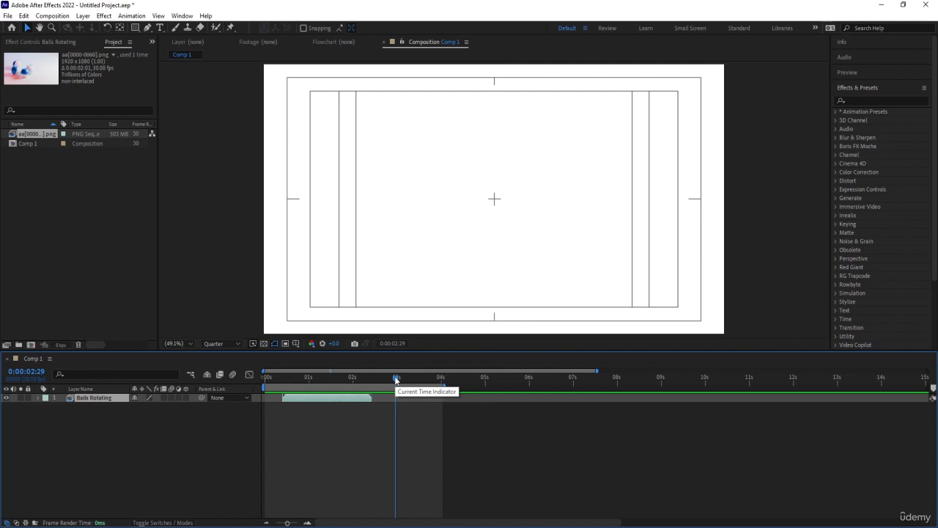
pyautogui.press(']')
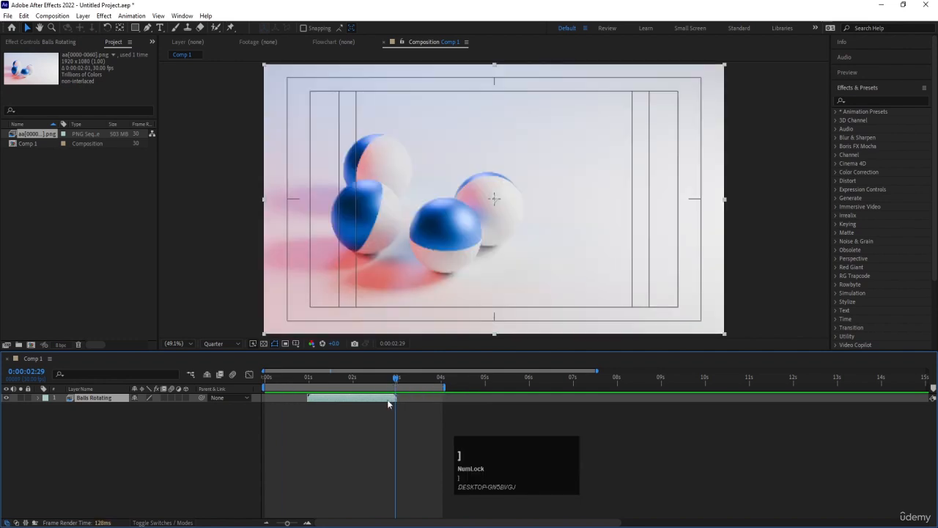
pyautogui.click(296, 378)
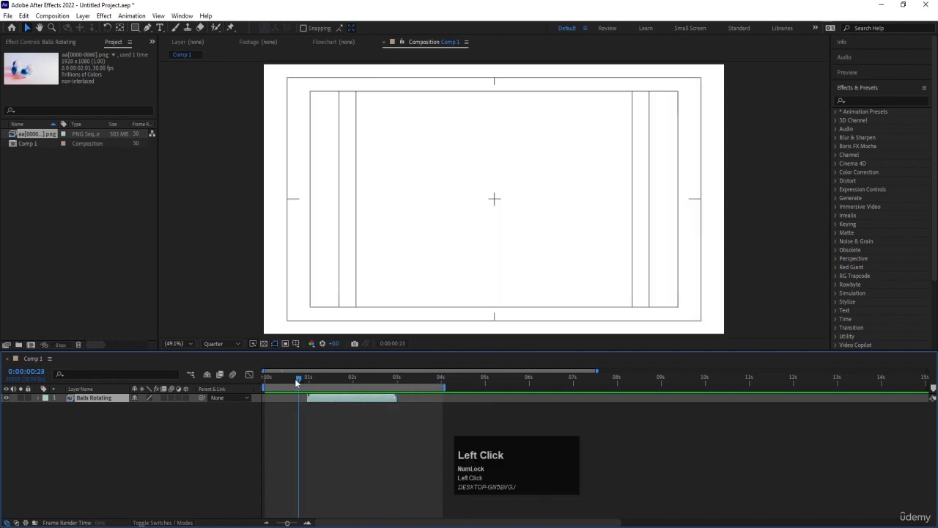
pyautogui.moveTo(297, 378); pyautogui.dragTo(278, 381)
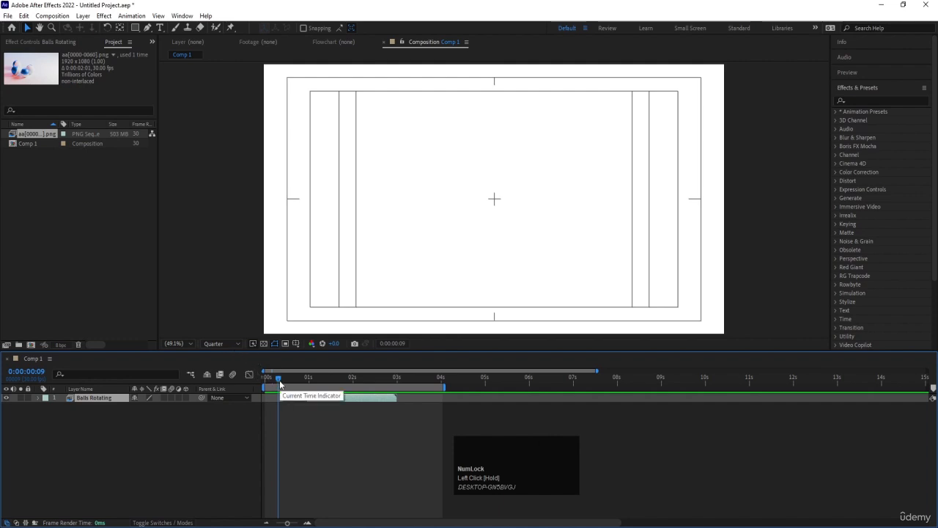
# Step: Align the end of the Balls Rotating layer with 0:00:03:12, and move its start back to 0:00:00:00
pyautogui.click(414, 376)
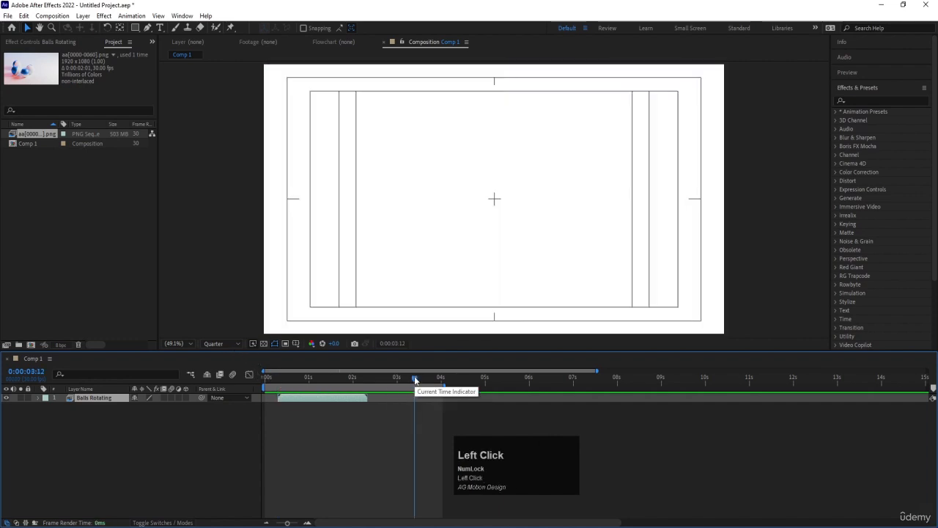
pyautogui.press(']')
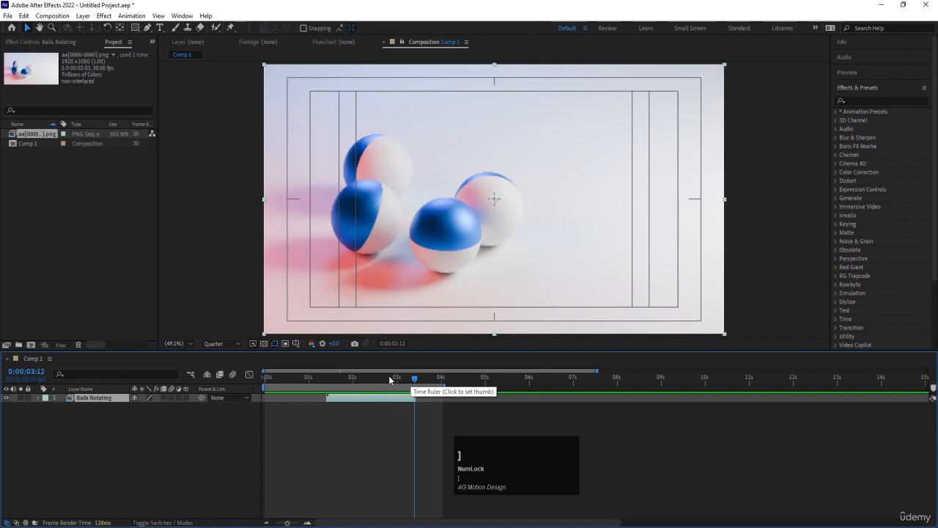
pyautogui.moveTo(388, 375); pyautogui.dragTo(176, 370)
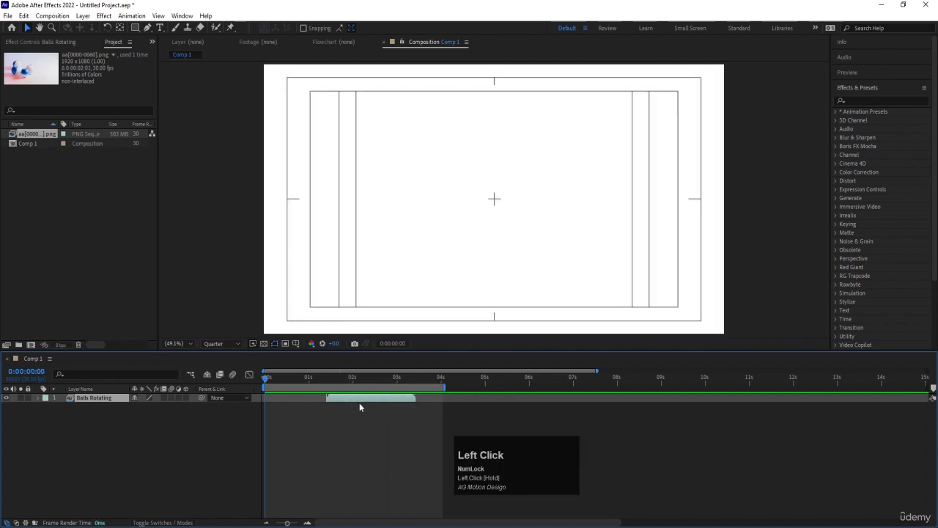
pyautogui.press('[')
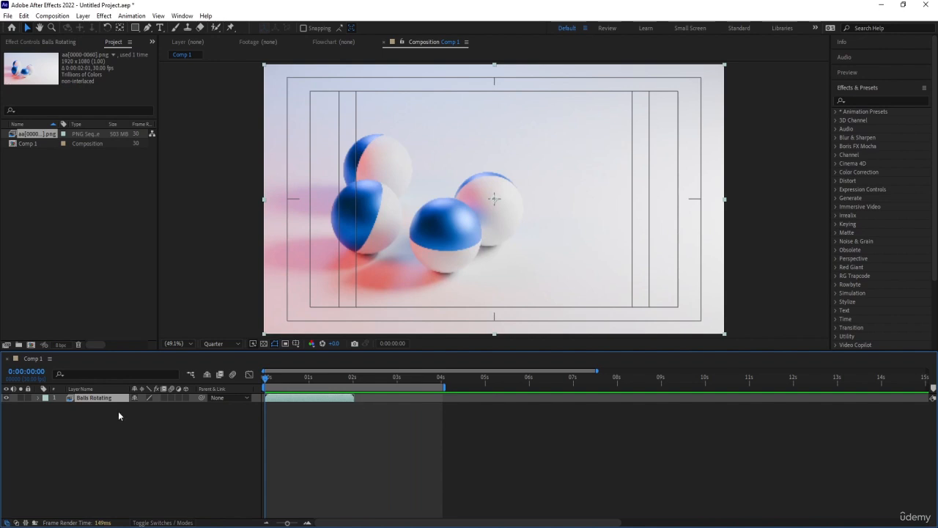
# Step: Place the playhead at 0:00:01:28 and duplicate the Balls Rotating layer once
pyautogui.click(354, 377)
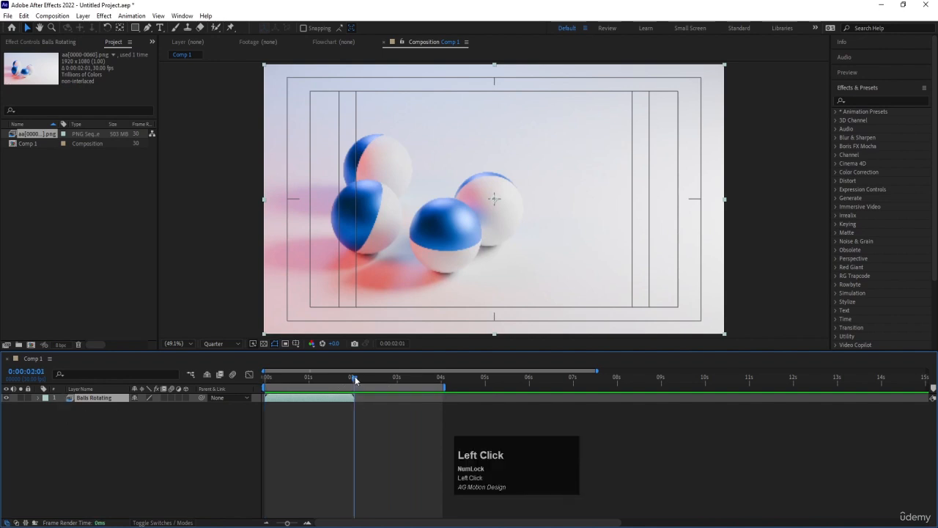
pyautogui.moveTo(357, 380)
pyautogui.mouseDown()
pyautogui.moveTo(387, 381)
pyautogui.moveTo(352, 378)
pyautogui.mouseUp()
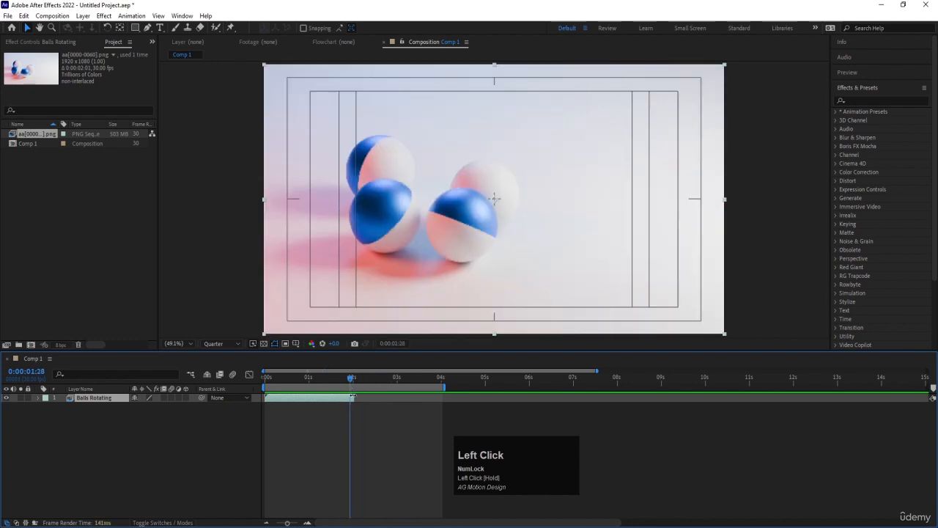
pyautogui.click(84, 399)
pyautogui.press('ctrl')
pyautogui.hotkey('ctrl', 'd')
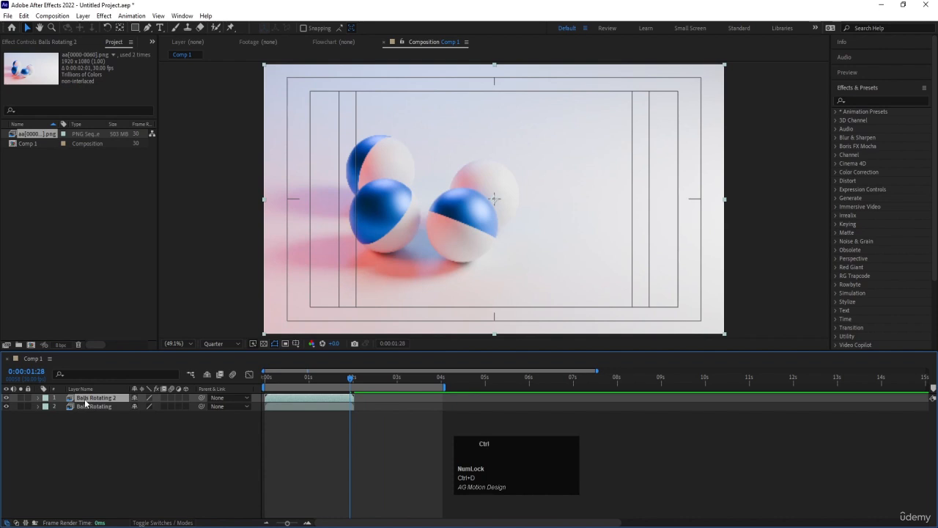
# Step: Duplicate the layer repeatedly up to Balls Rotating 9, and delete the copies Balls Rotating 3 through Balls Rotating 9
pyautogui.hotkey('ctrl', 'd')
pyautogui.hotkey('ctrl', 'd')
pyautogui.hotkey('ctrl', 'd')
pyautogui.hotkey('ctrl', 'd')
pyautogui.hotkey('ctrl', 'd')
pyautogui.hotkey('ctrl', 'd')
pyautogui.hotkey('ctrl', 'd')
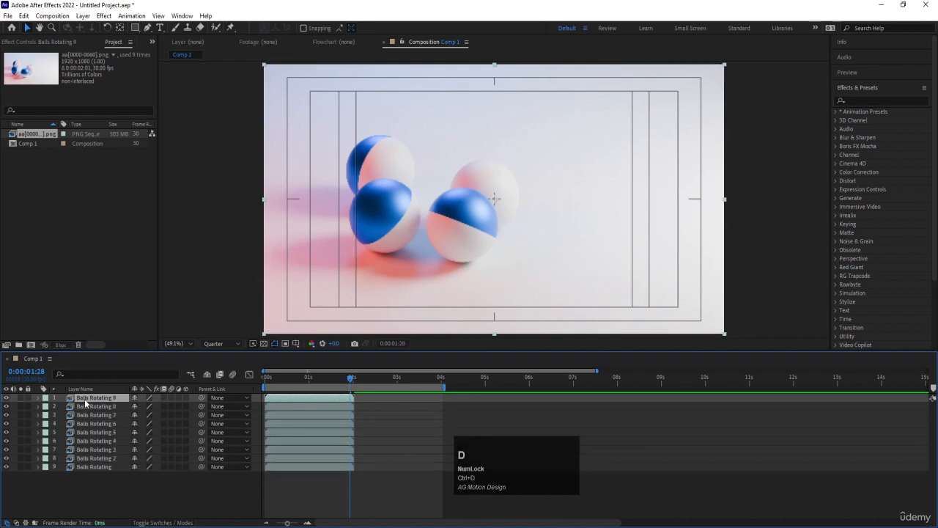
pyautogui.click(116, 447)
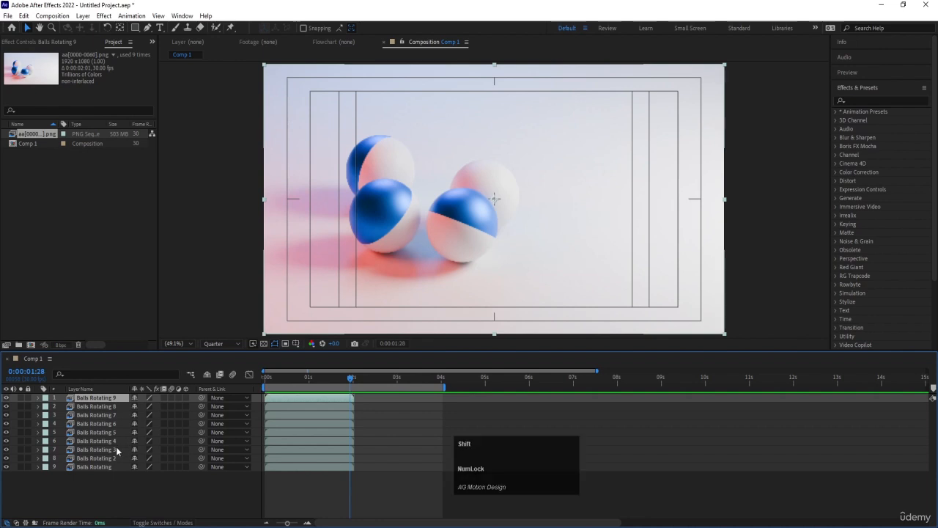
pyautogui.keyDown('shift'); pyautogui.click(109, 450); pyautogui.keyUp('shift')
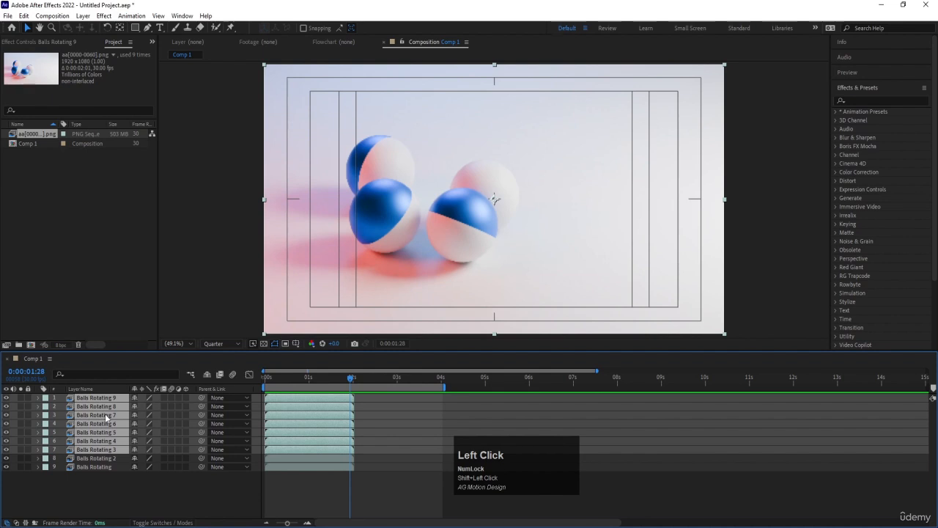
pyautogui.press('Delete')
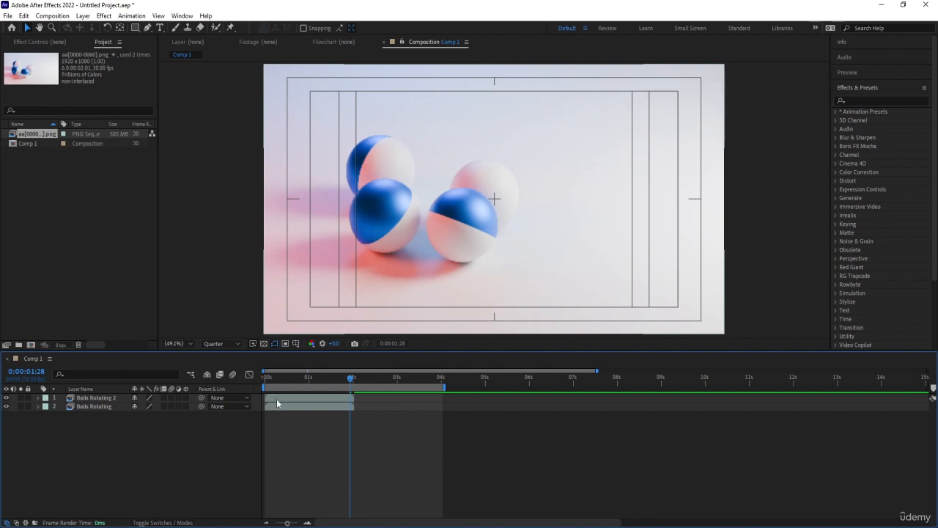
# Step: Move the Balls Rotating 2 layer to start at 0:00:02:01, directly after the original layer ends
pyautogui.moveTo(277, 401); pyautogui.dragTo(411, 400)
pyautogui.press('=')
pyautogui.moveTo(359, 377); pyautogui.dragTo(360, 379)
pyautogui.press('[')
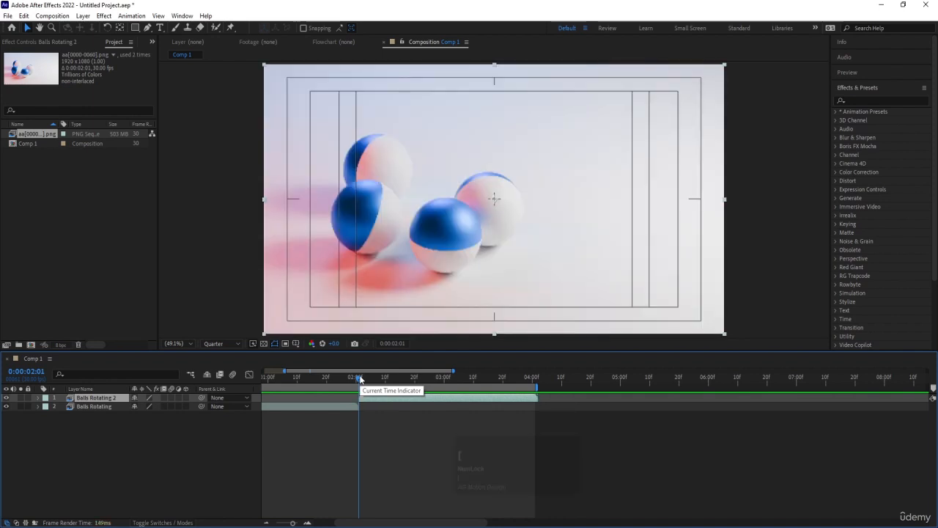
# Step: Duplicate the Balls Rotating 2 layer and align the copy's start with 0:00:04:02
pyautogui.moveTo(535, 382); pyautogui.dragTo(538, 382)
pyautogui.hotkey('ctrl', 'd')
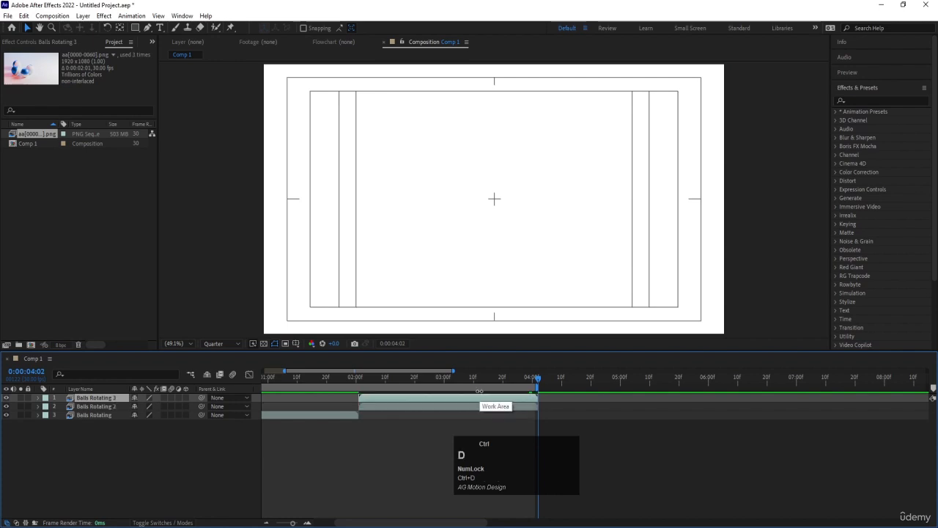
pyautogui.press('p')
pyautogui.press('[')
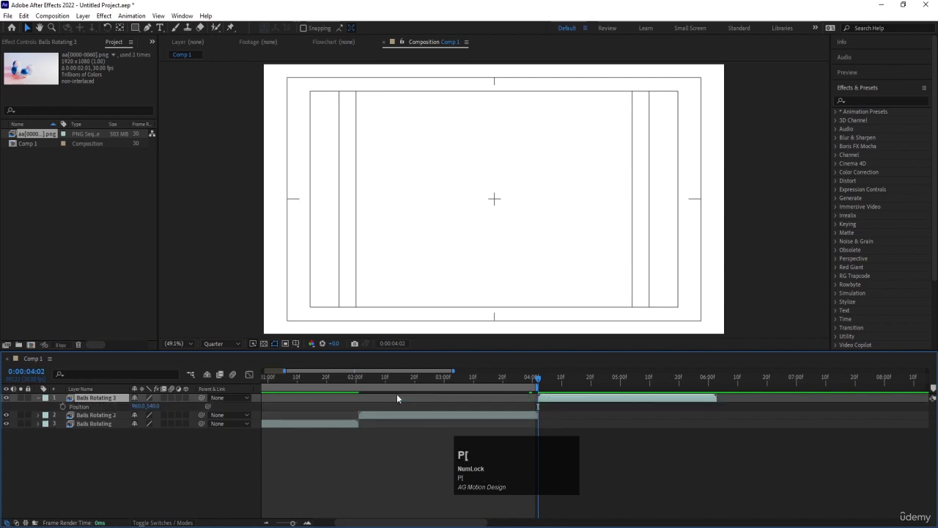
# Step: Duplicate the Balls Rotating 3 layer and align the copy's start with 0:00:06:03
pyautogui.press('-')
pyautogui.press('-')
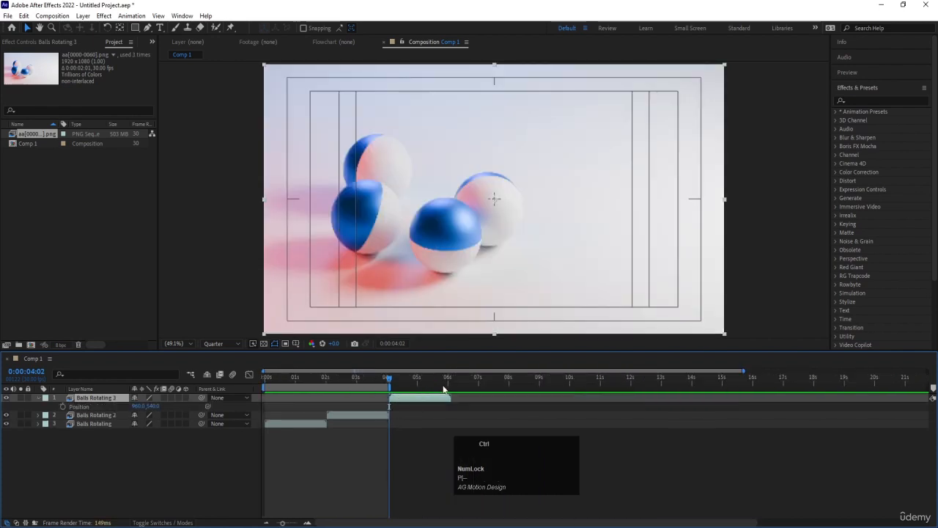
pyautogui.hotkey('ctrl', 'd')
pyautogui.click(449, 379)
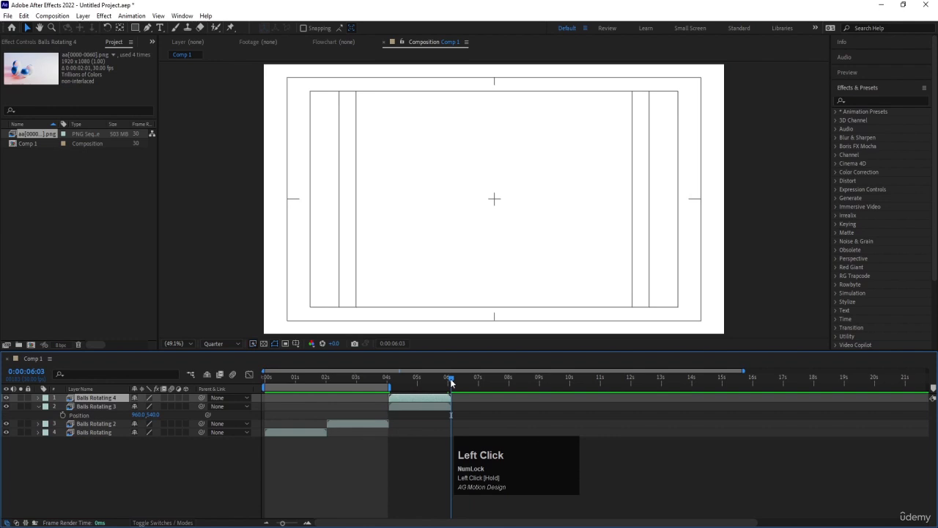
pyautogui.press('[')
# Step: Set the work area to end at 0:00:08:03, where Balls Rotating 4 ends, and play the composition
pyautogui.moveTo(451, 382); pyautogui.dragTo(512, 382)
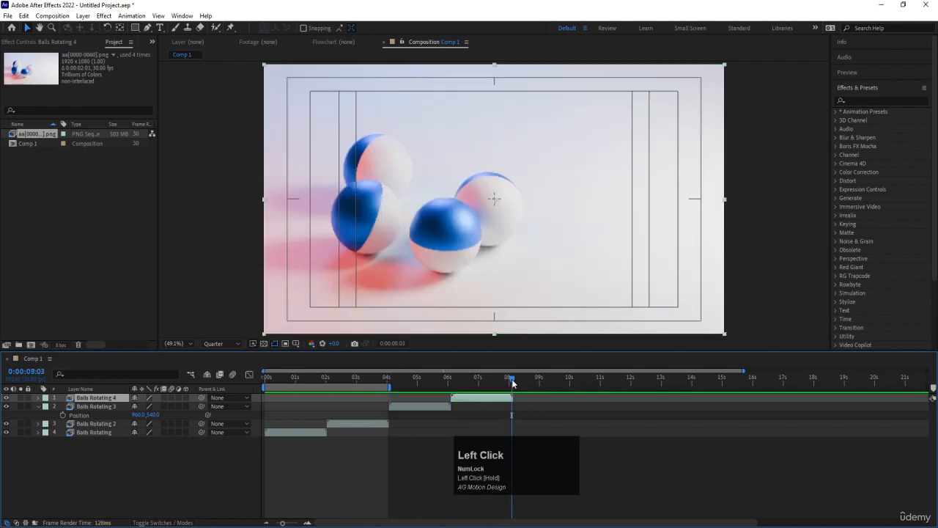
pyautogui.press('n')
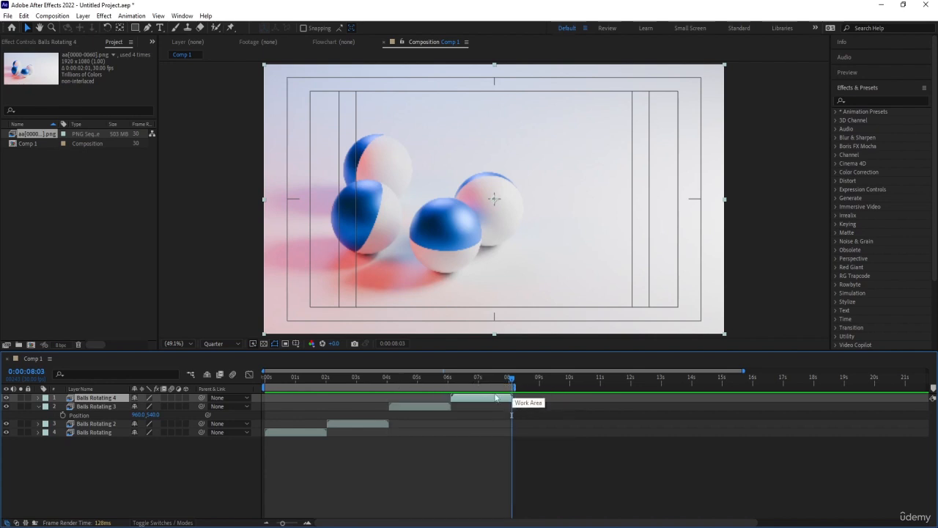
pyautogui.press('space')
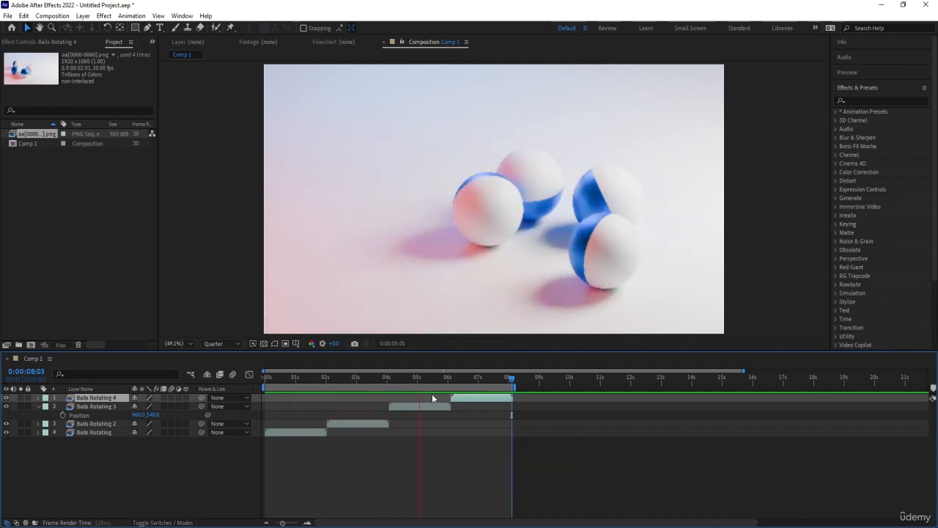
pyautogui.press('space')
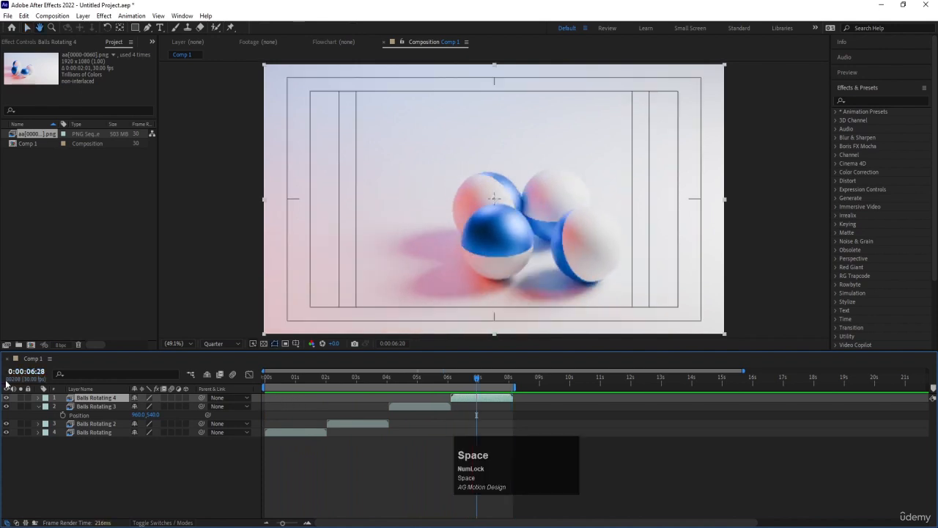
# Step: Collapse the Position property of the Balls Rotating 3 layer and replay the work area, leaving all layers deselected
pyautogui.click(38, 406)
pyautogui.press('space')
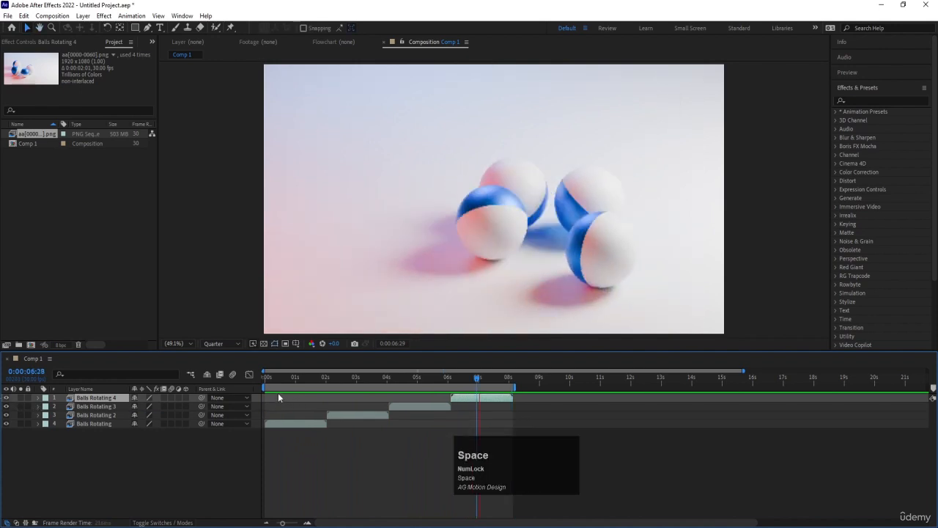
pyautogui.press('space')
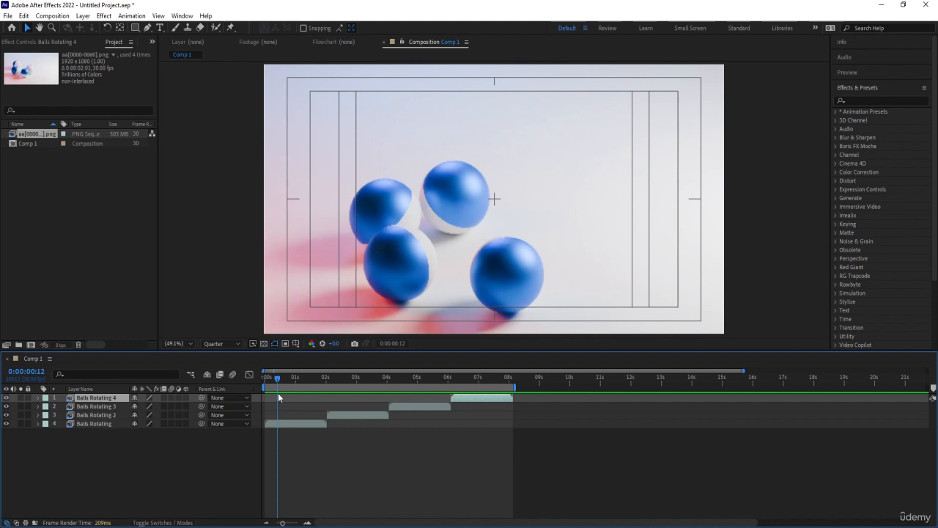
pyautogui.click(110, 441)
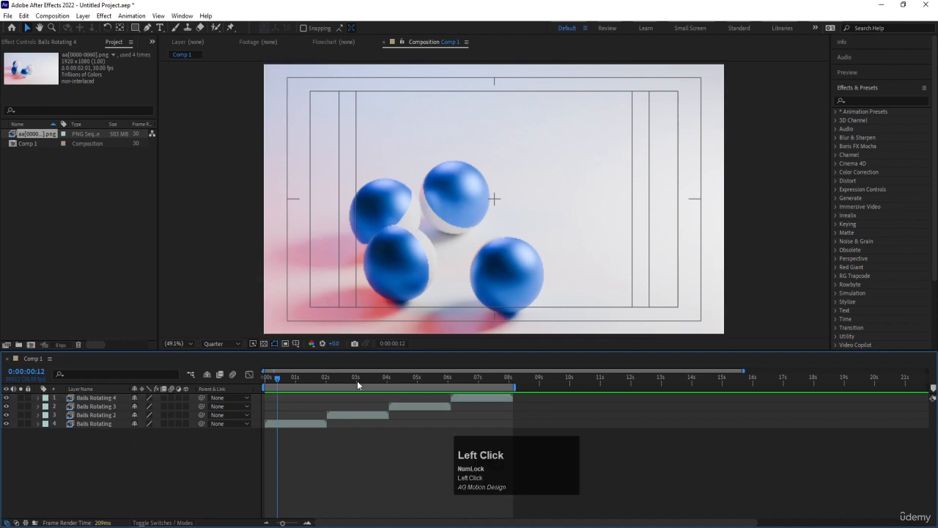